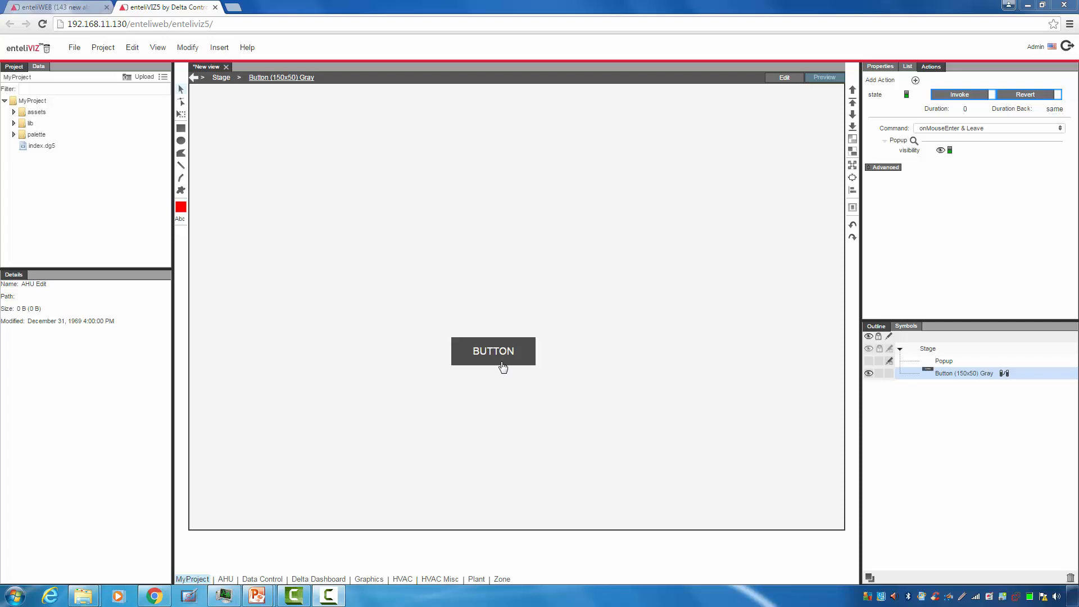
Step: Return the existing button view to edit mode and close it
mouse_move(501, 362)
click(783, 77)
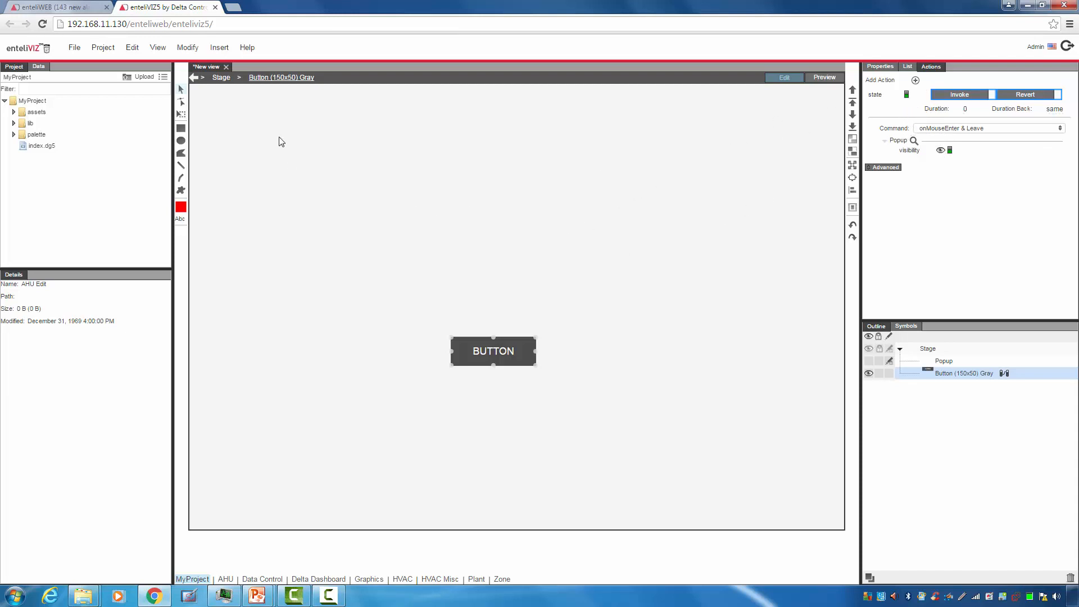
click(227, 67)
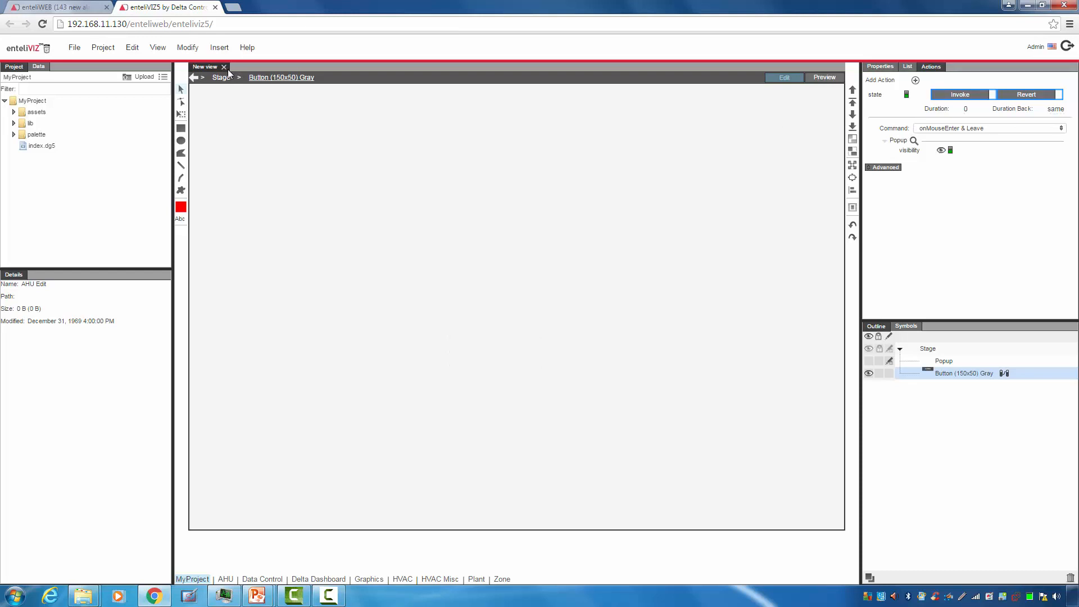
Step: Place a dark gray 150x50 button from the Data Control palette near the middle of the empty stage
click(262, 579)
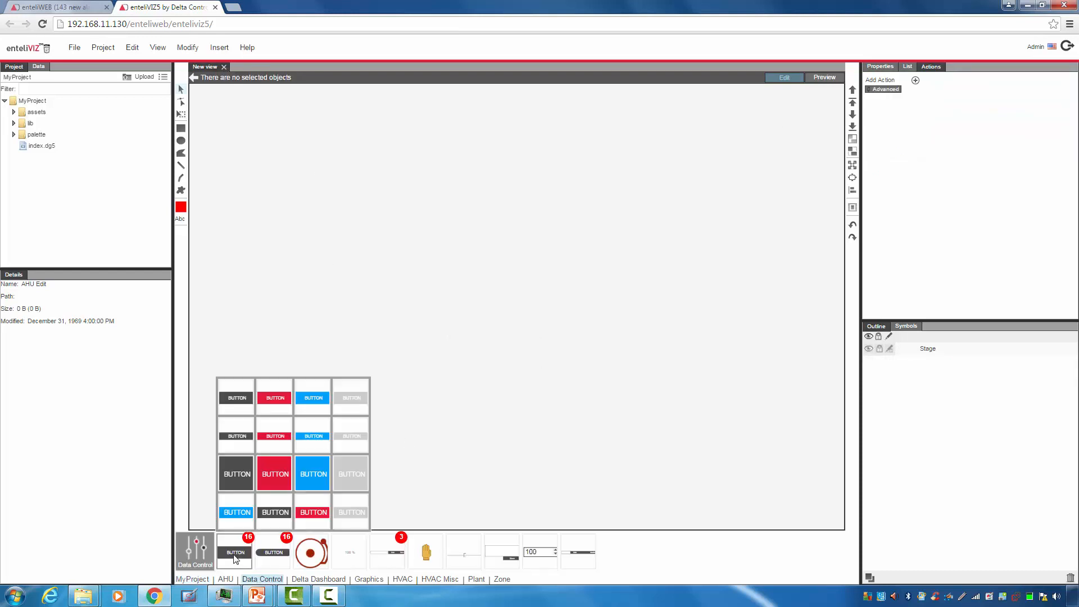
click(559, 353)
drag(538, 352, 475, 343)
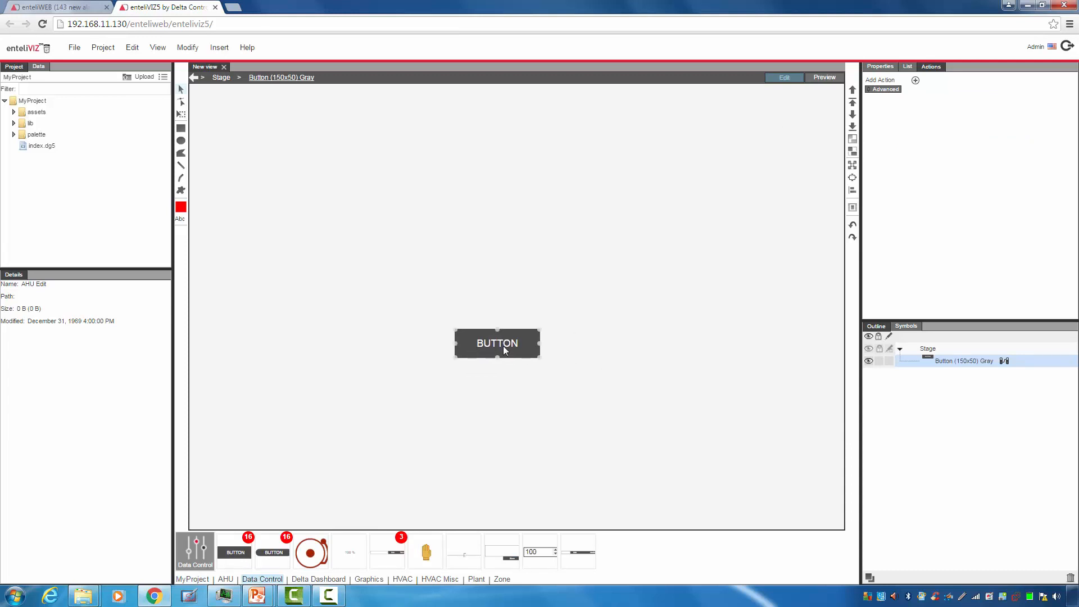
Step: Insert a Group component above the button and enlarge it into a wide rectangle
right_click(446, 236)
mouse_move(568, 242)
mouse_move(604, 246)
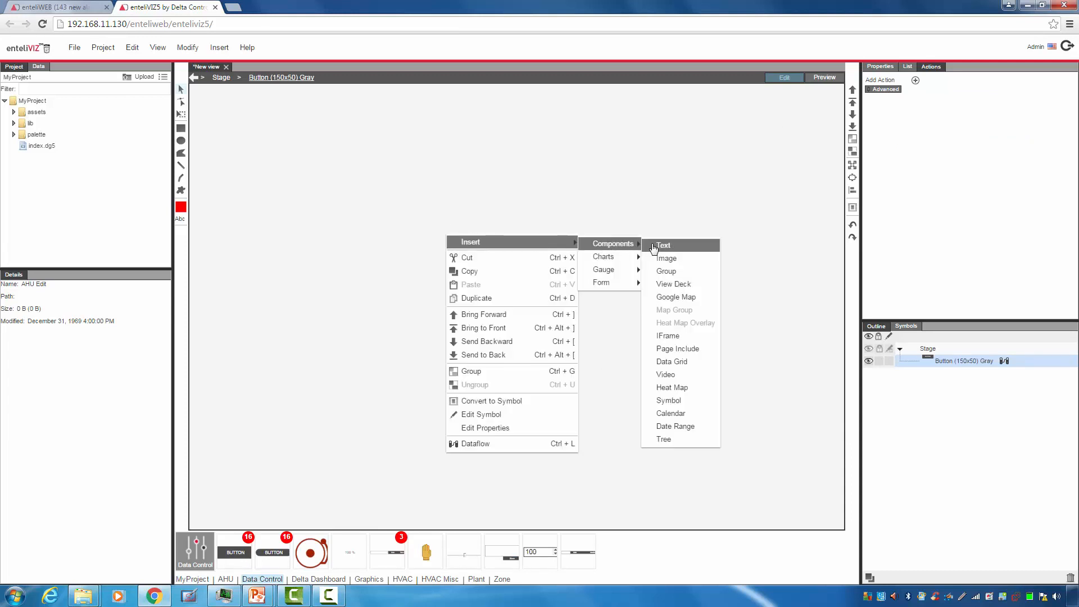
click(666, 271)
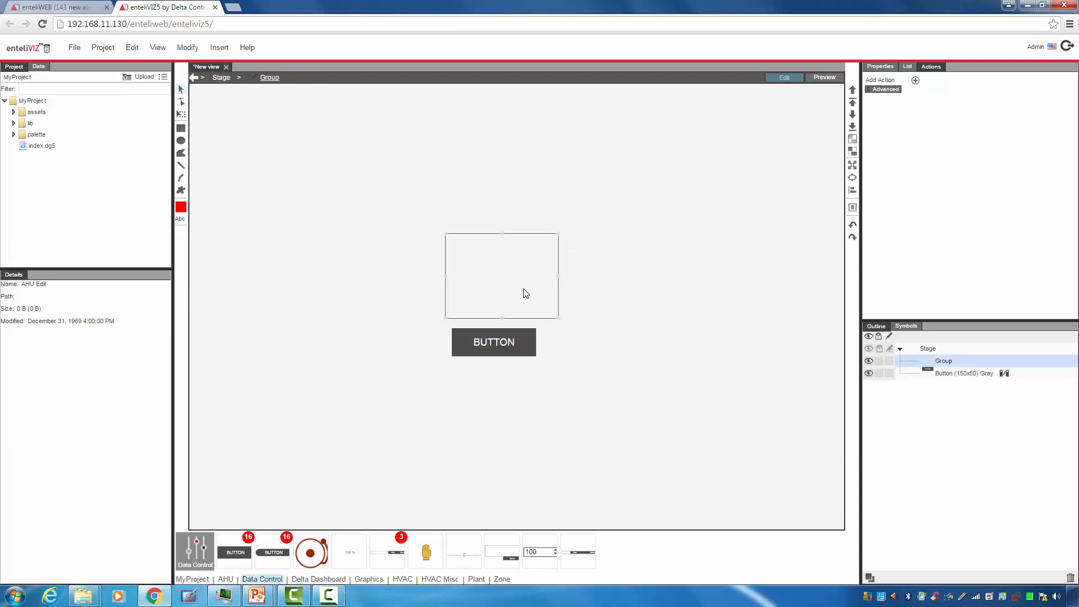
drag(595, 321, 559, 277)
Step: Give the group a solid red fill
click(880, 68)
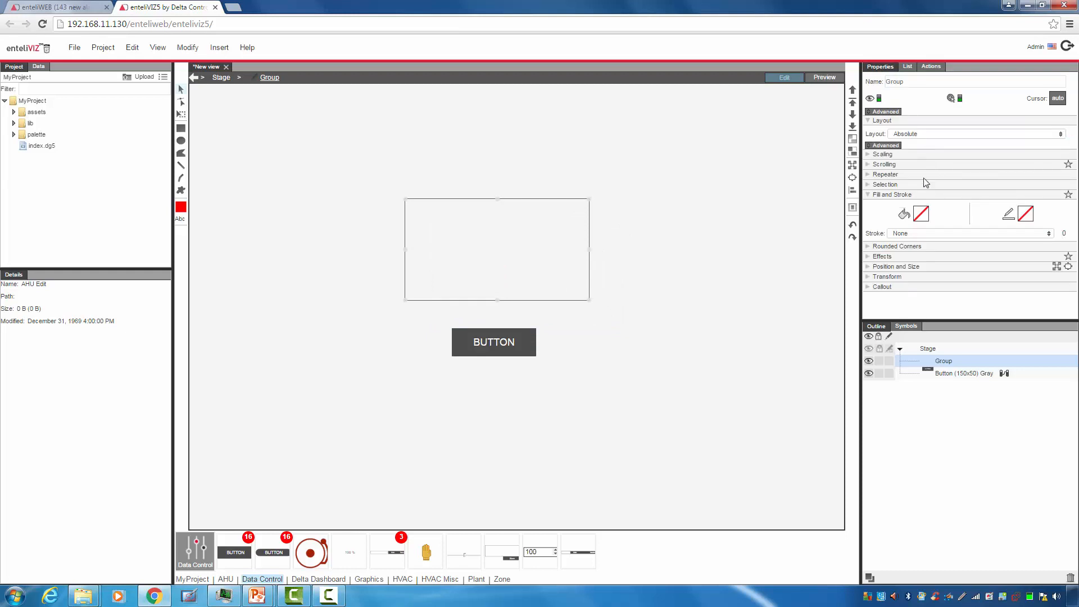
click(918, 217)
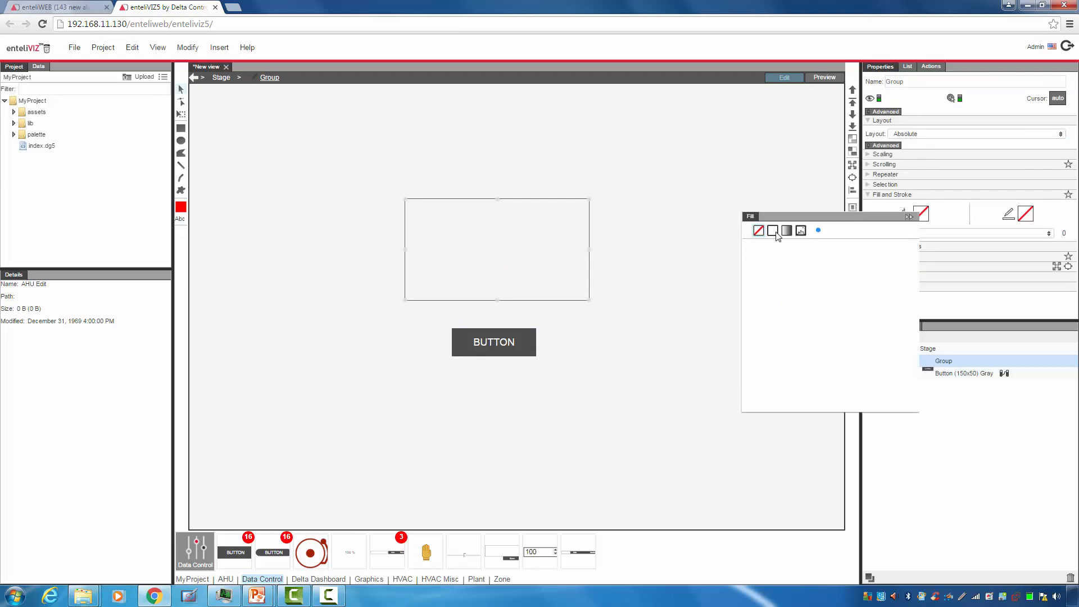
click(773, 232)
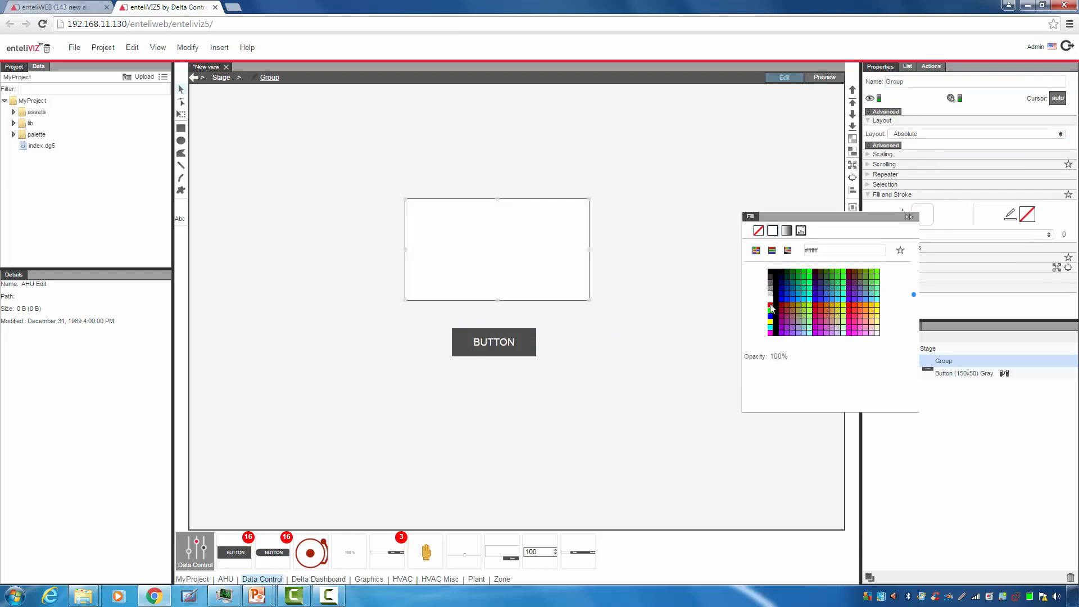
click(770, 304)
Step: Insert a Text component in the red group, stretch it to fill the group, and set its text to Popup
right_click(461, 243)
mouse_move(541, 251)
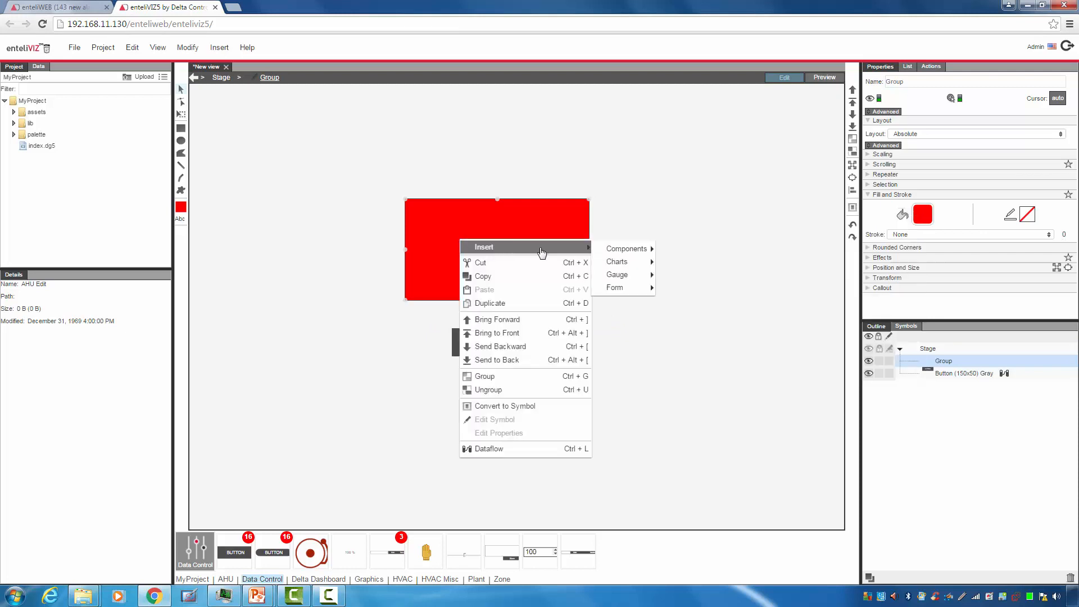
mouse_move(632, 253)
click(665, 243)
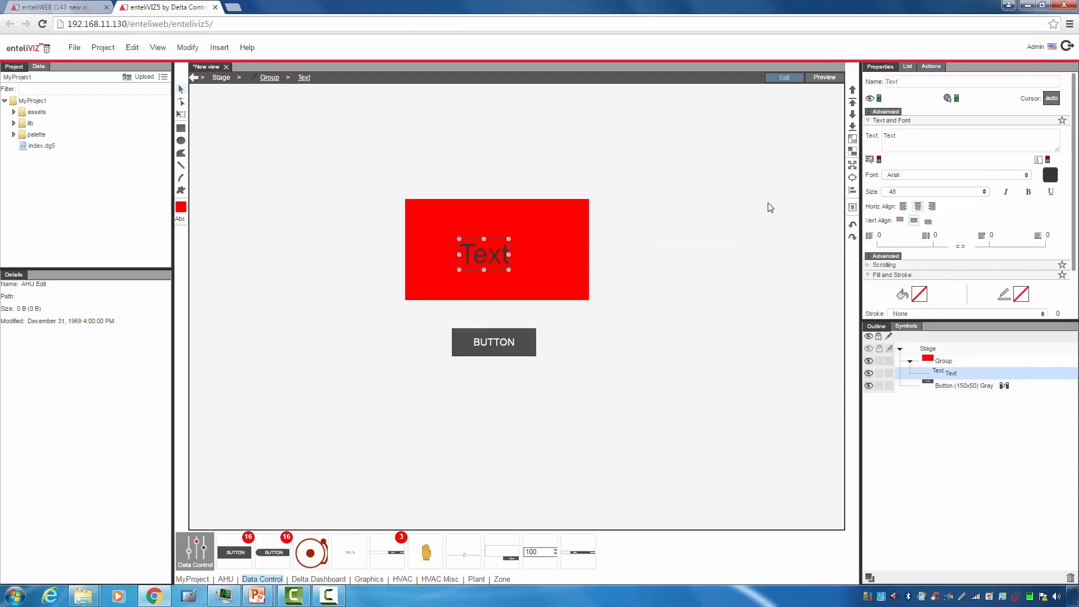
click(854, 166)
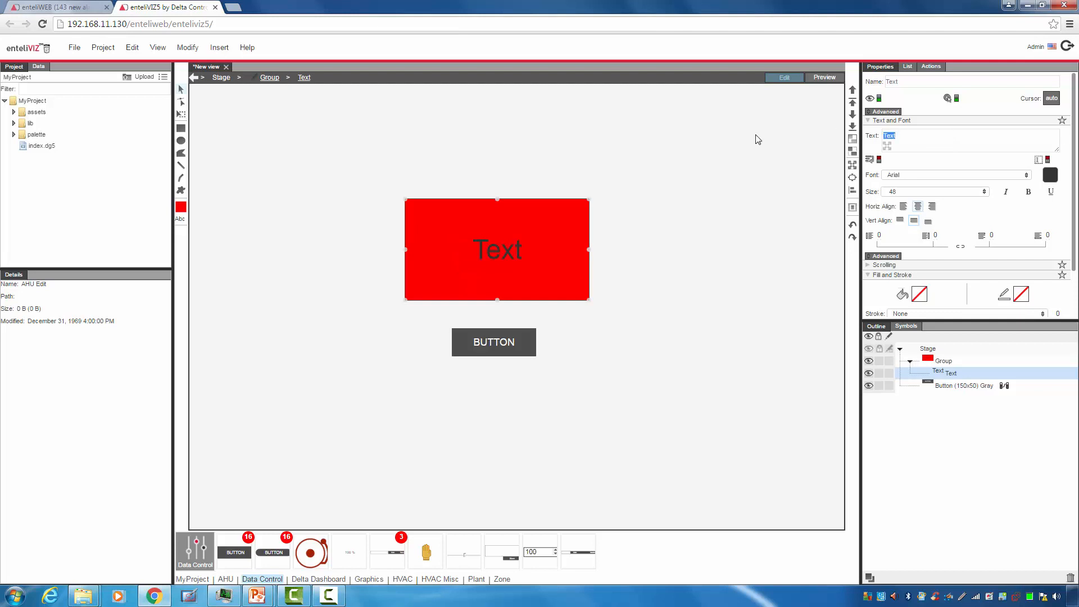
text(Popup)
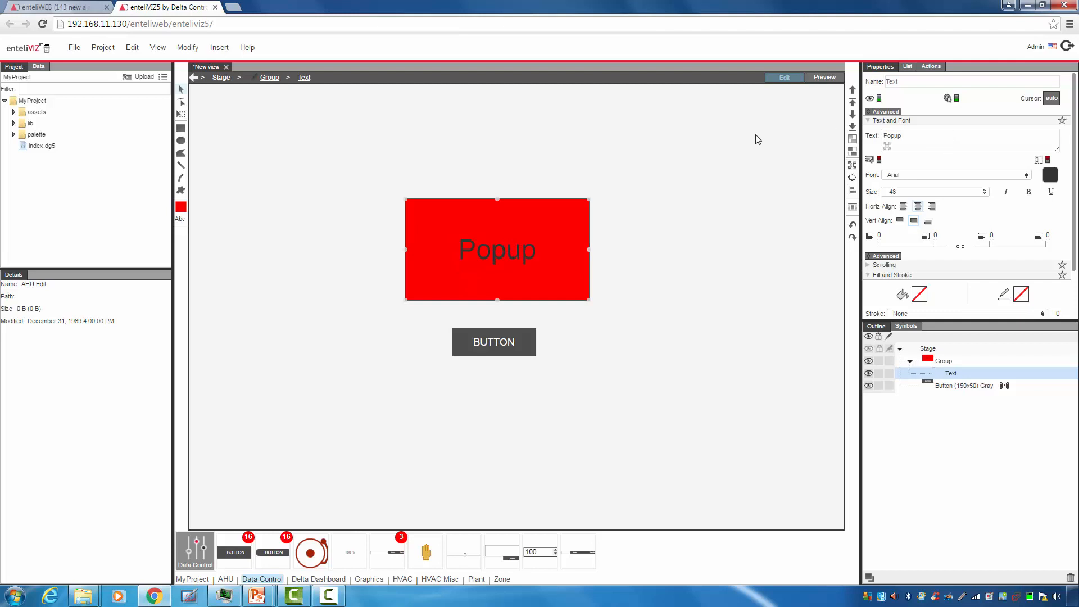
Step: Rename the red group as Popup and collapse it in the outline
double_click(945, 362)
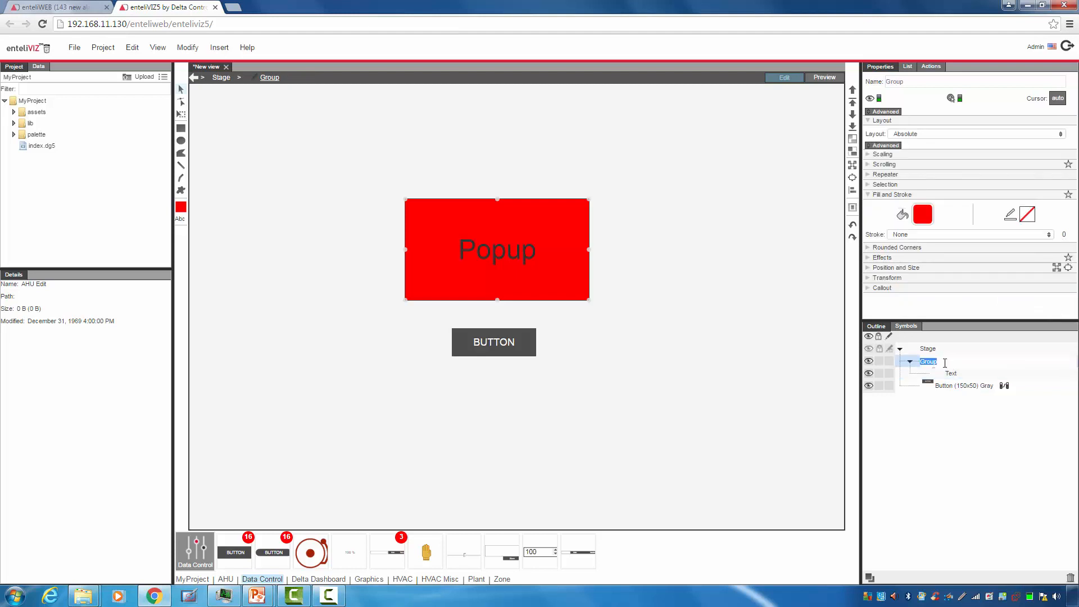
text(Popup)
key(Return)
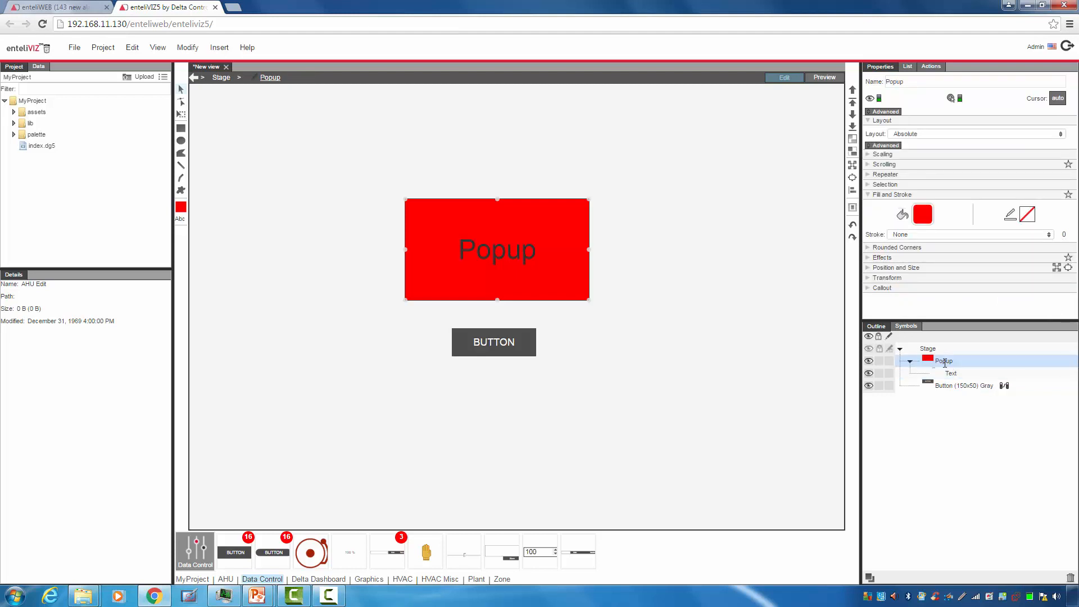
click(911, 362)
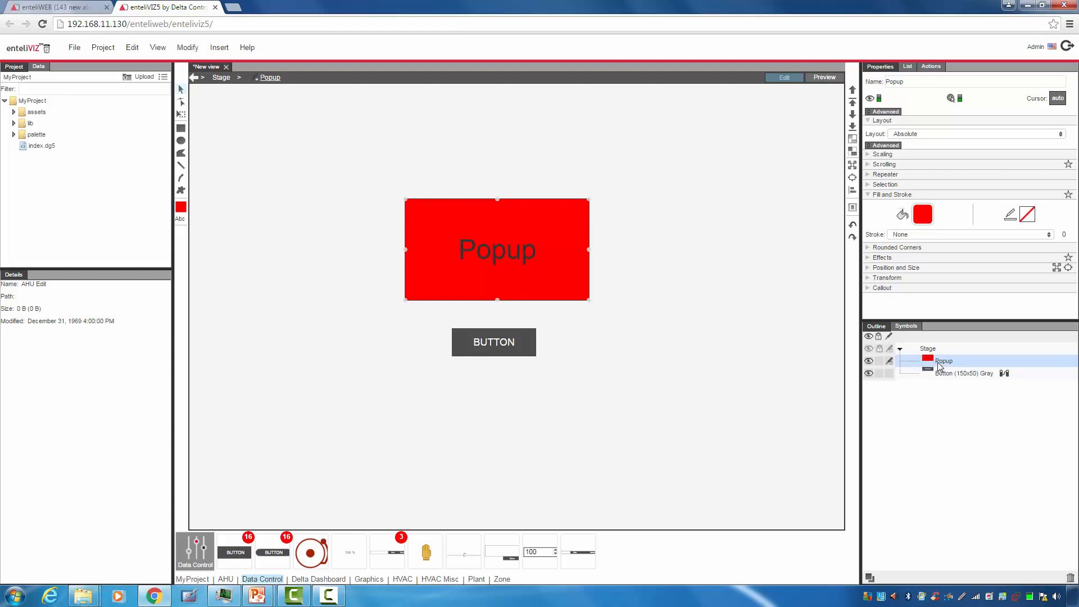
Step: Toggle the Popup group's visibility on and off, leaving it switched off
click(869, 361)
click(869, 361)
click(869, 361)
click(869, 361)
click(869, 361)
click(869, 361)
click(869, 361)
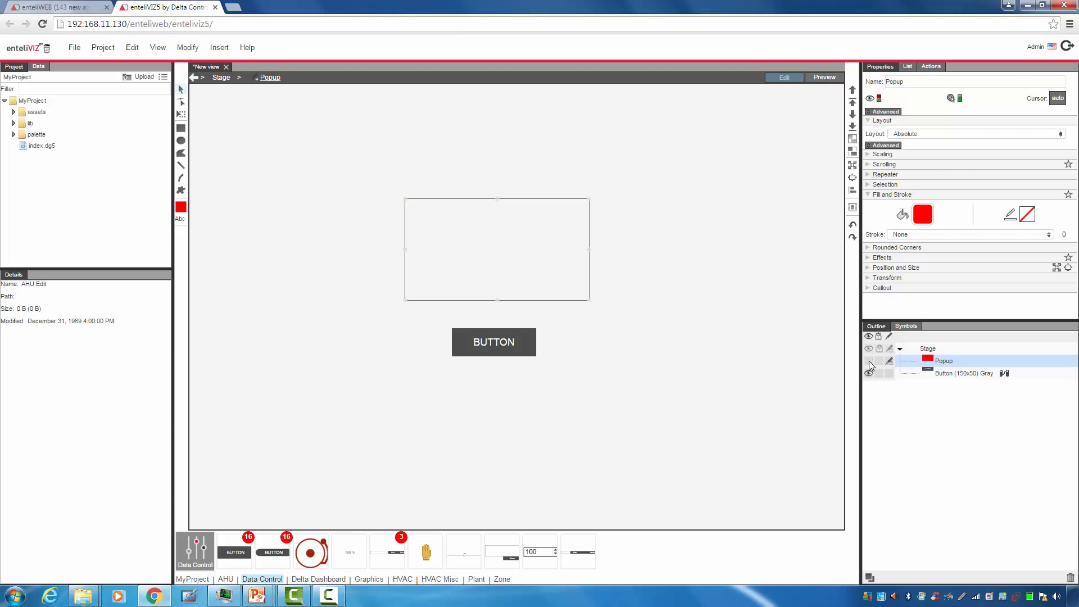
click(869, 361)
click(869, 361)
click(869, 361)
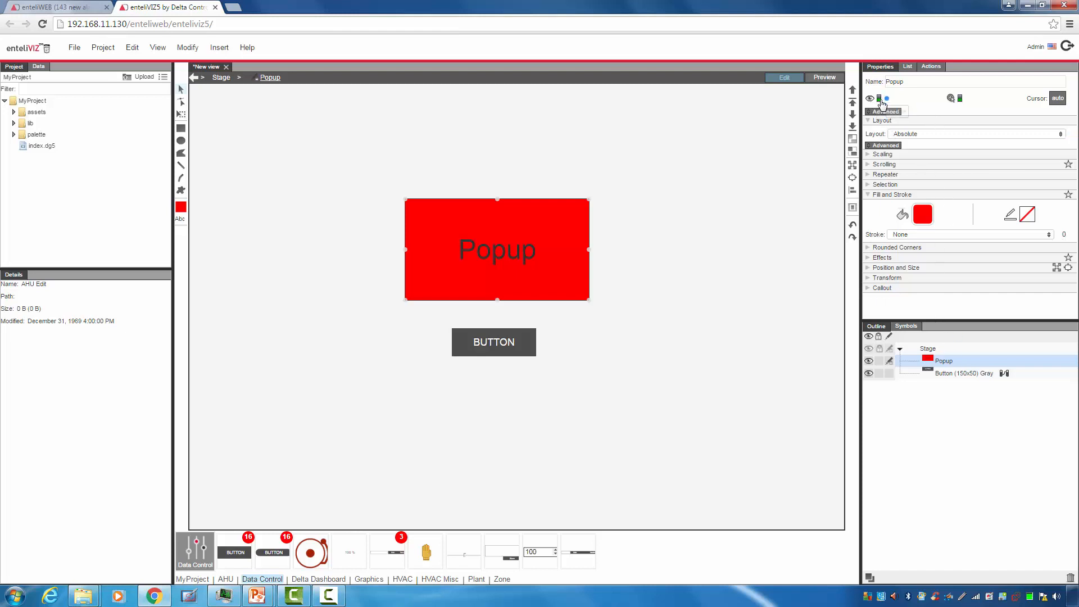
click(880, 100)
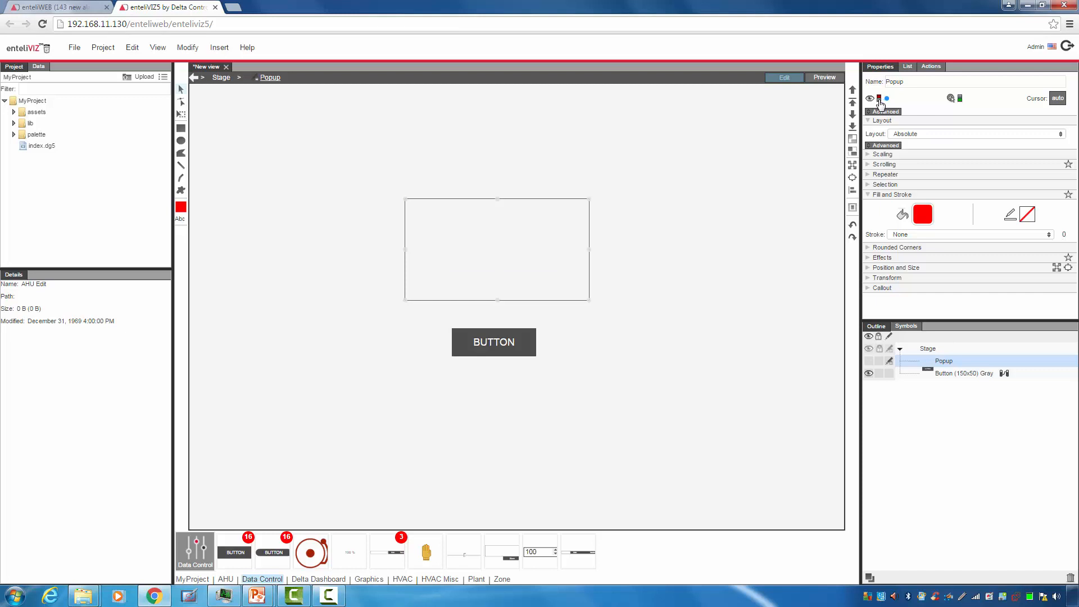
Step: Add a Set State action to the gray button and set its command to onMouseEnter & Leave
click(954, 374)
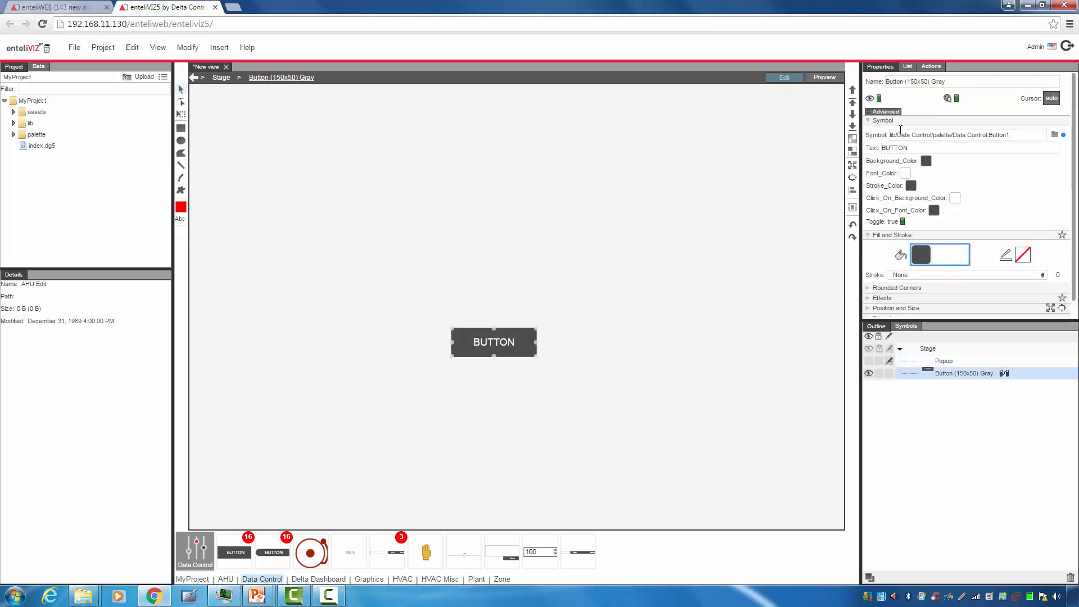
click(932, 67)
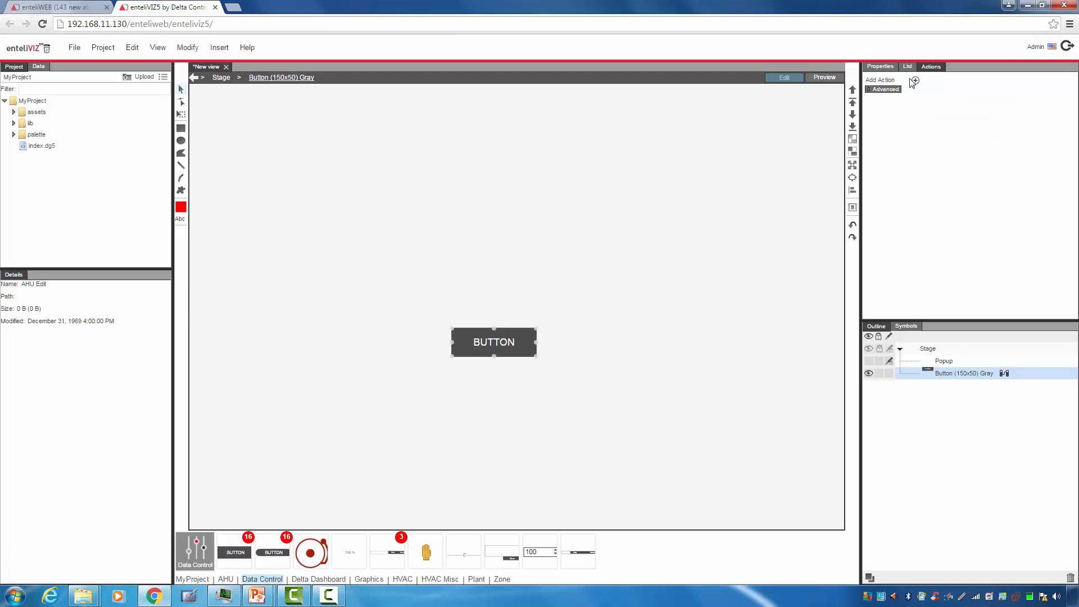
click(916, 81)
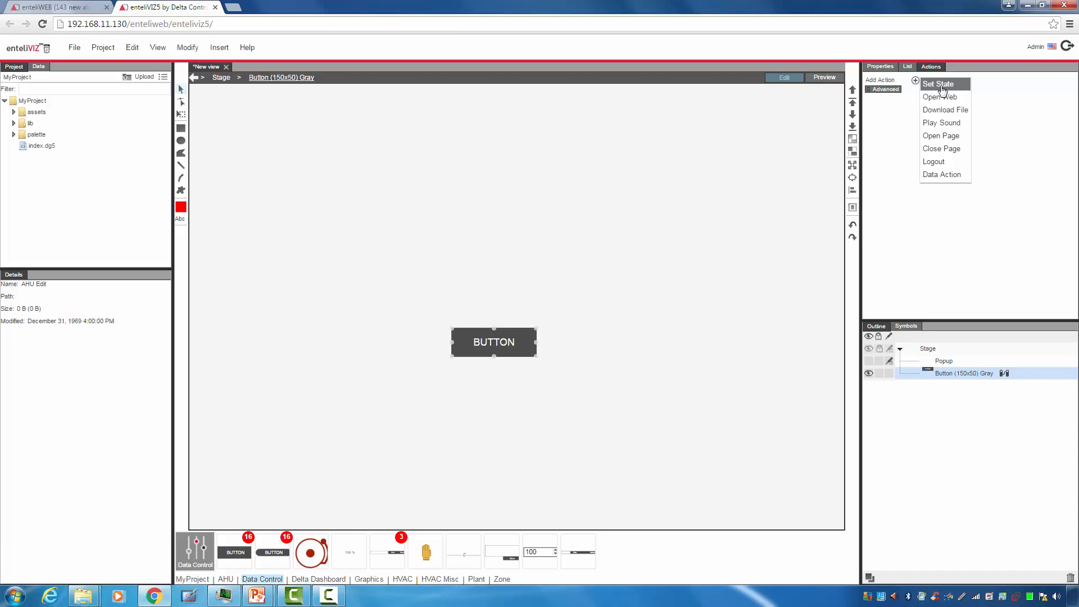
click(942, 90)
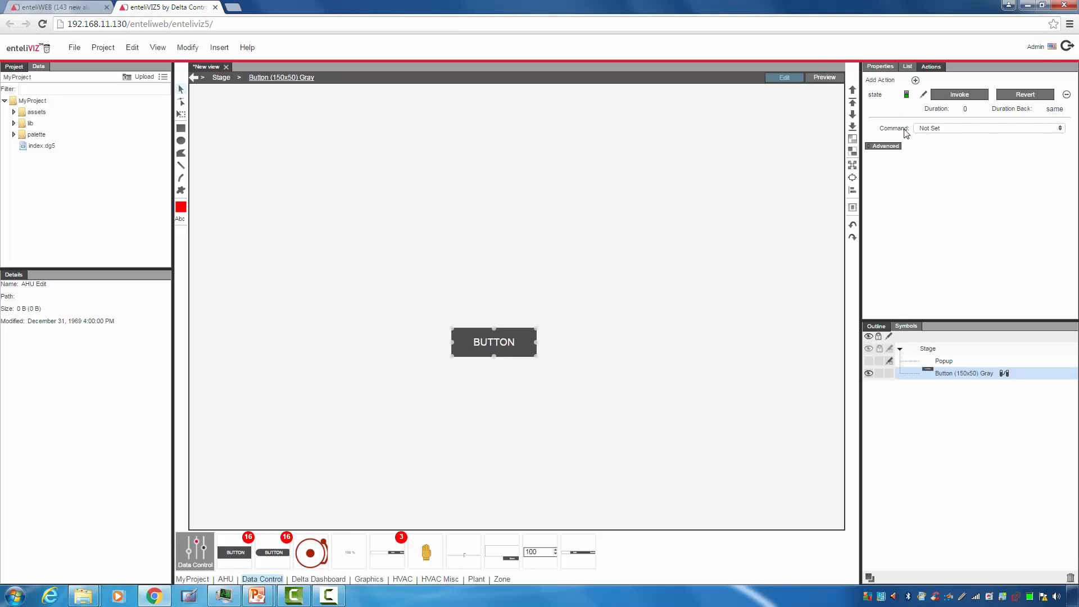
click(944, 130)
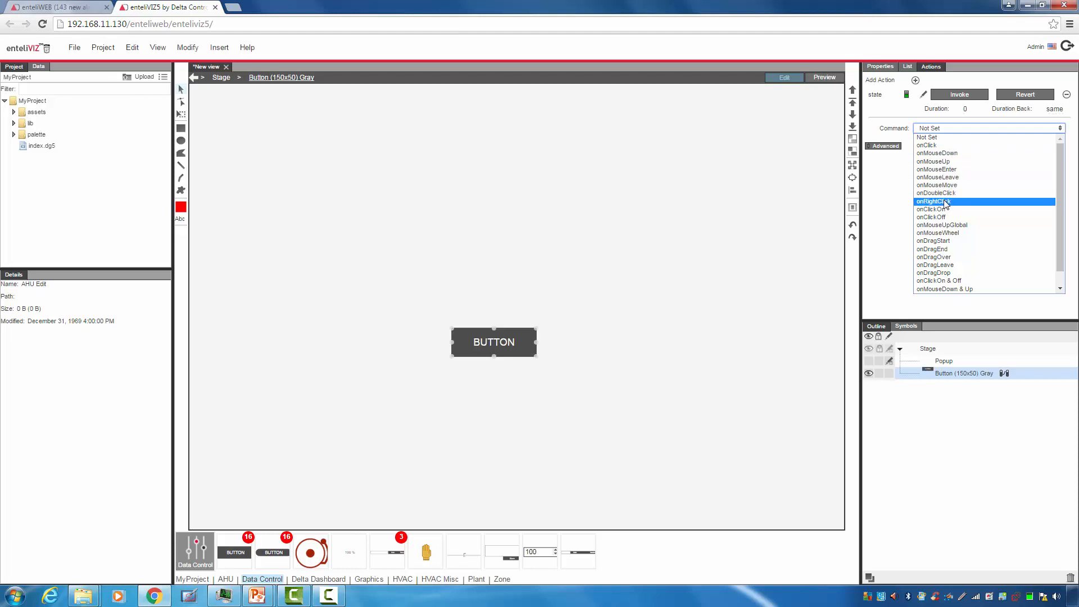
scroll(961, 214, down, 2)
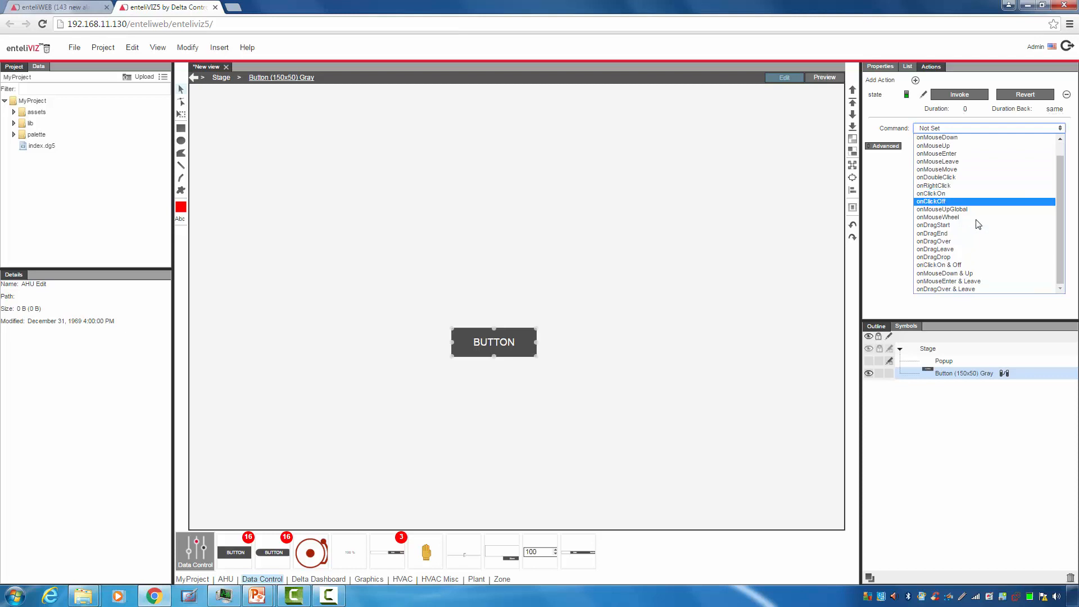
click(960, 282)
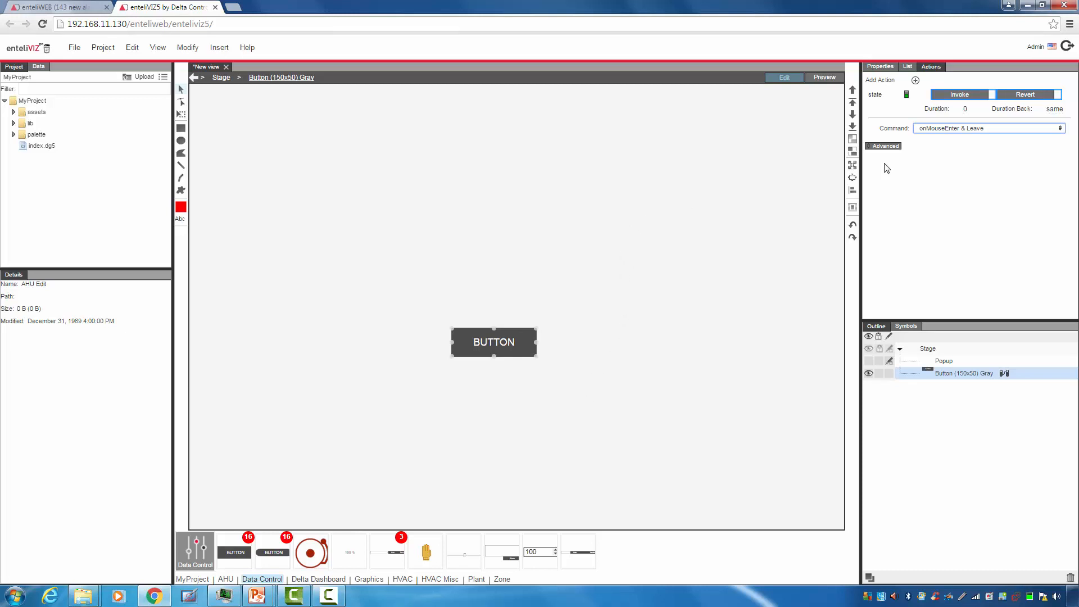
Step: Record the button's Invoke state with the Popup group's visibility switched on, and accept the recording
mouse_move(891, 113)
click(925, 97)
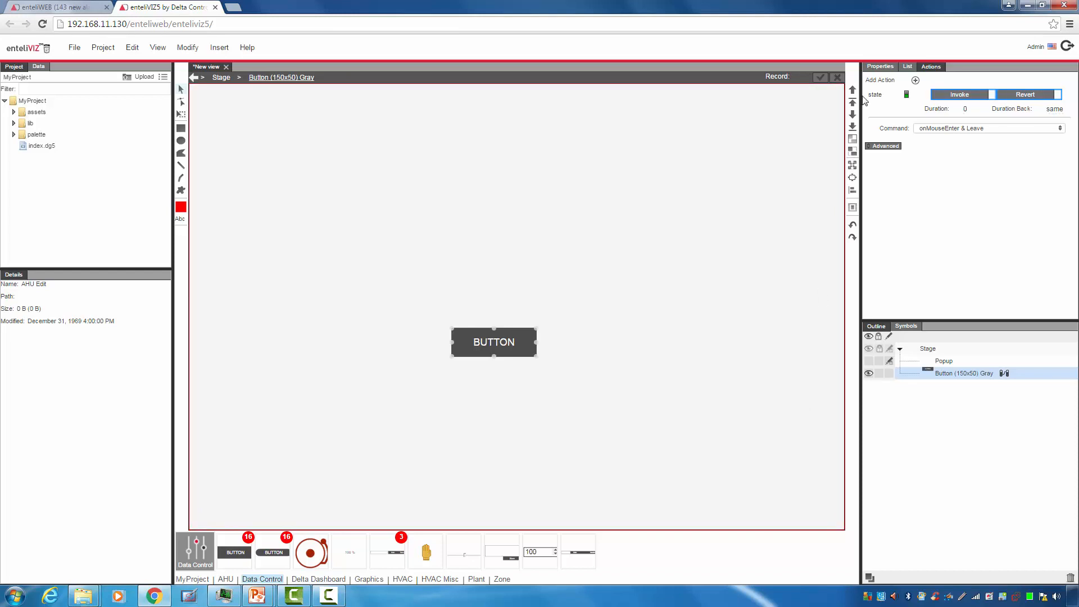
click(944, 361)
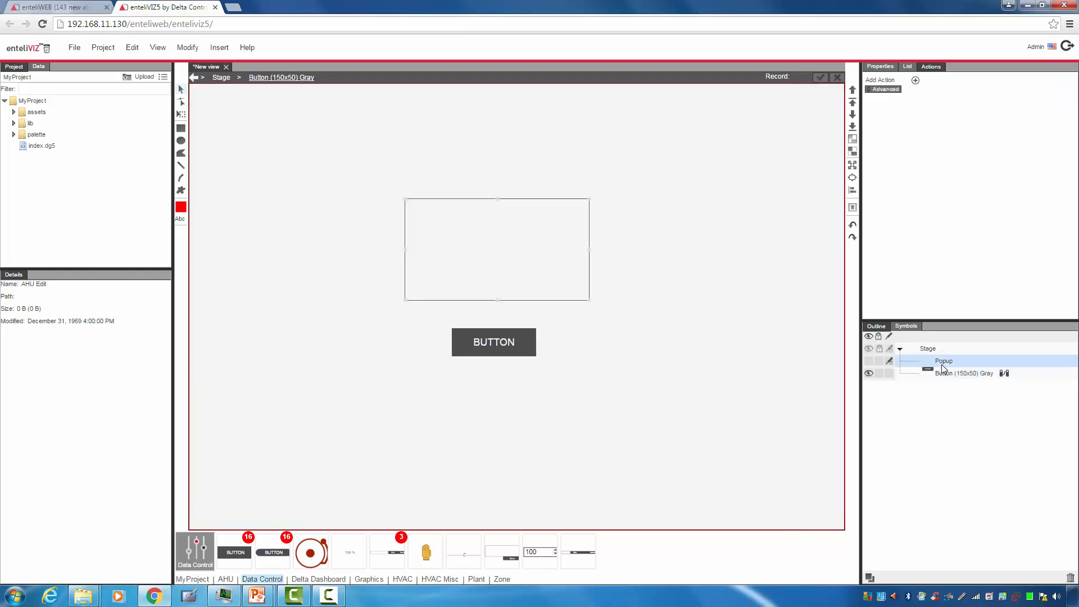
click(881, 67)
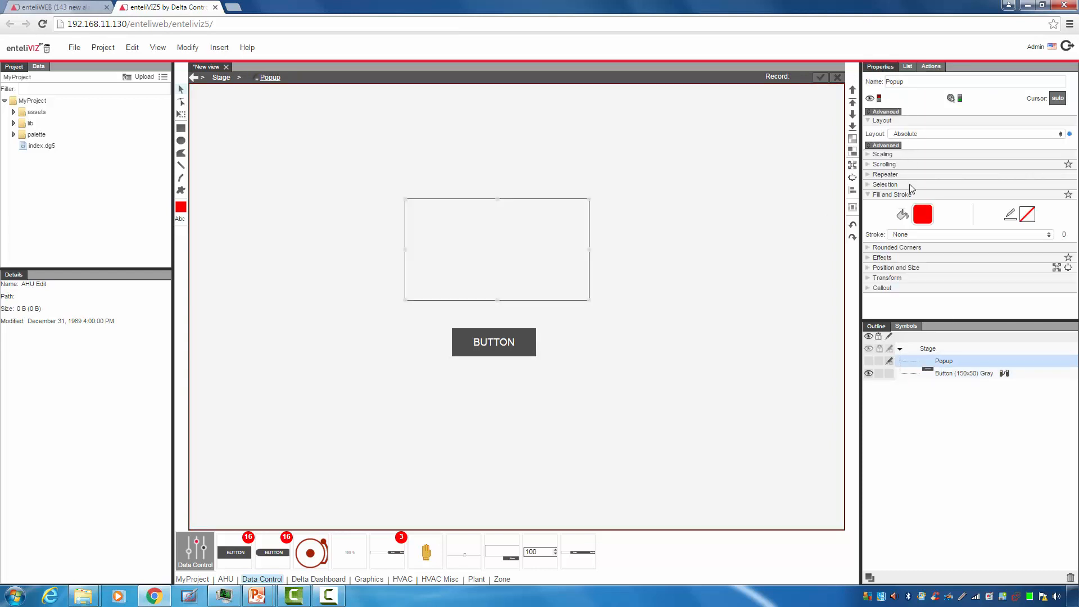
click(879, 100)
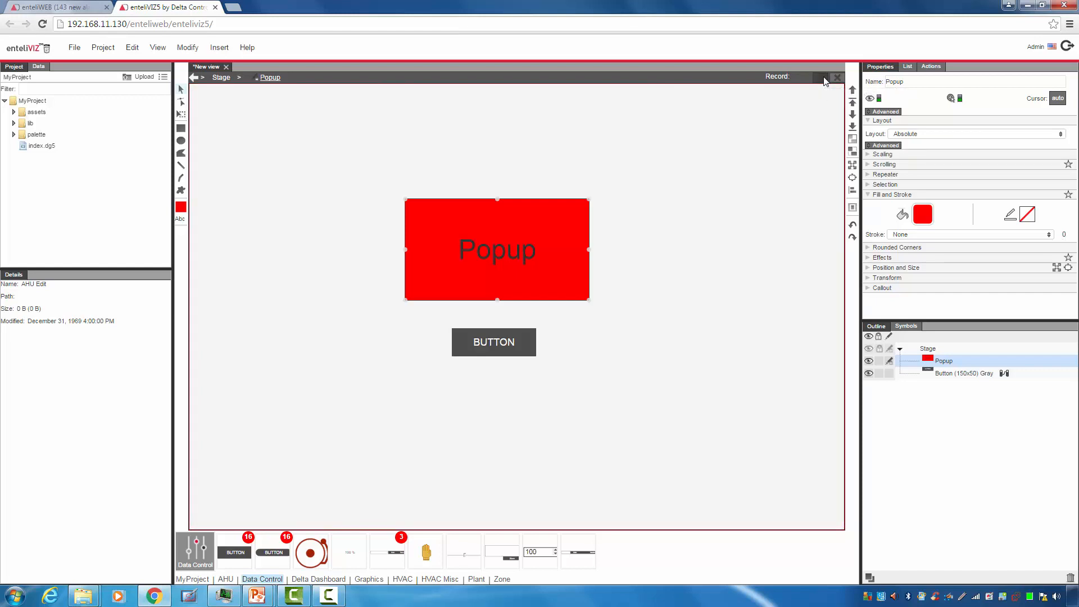
click(825, 80)
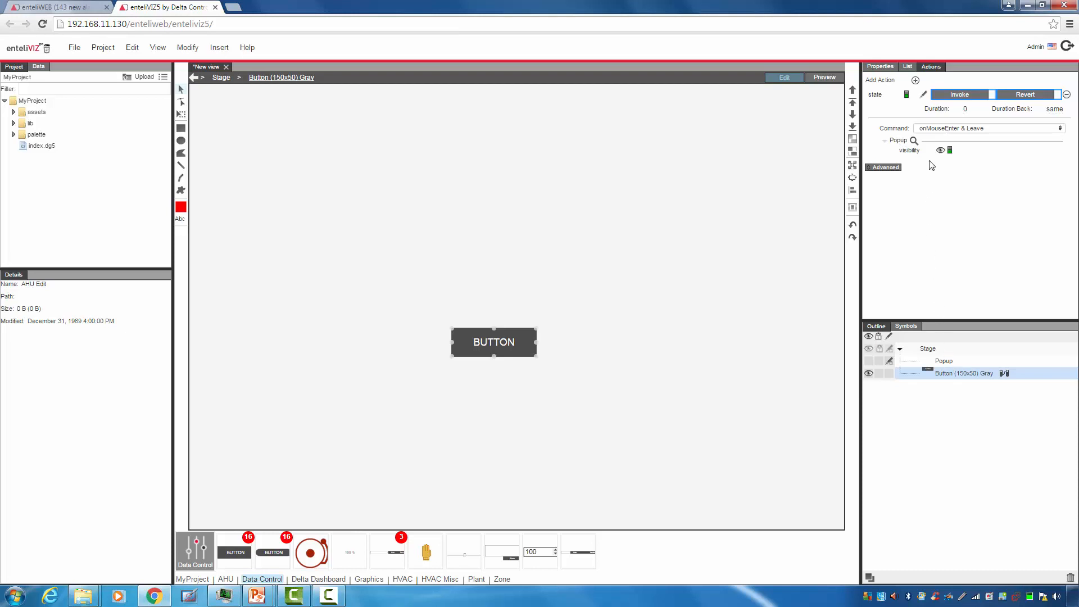
Step: Preview the view and test the mouse enter and leave action on the button
click(825, 77)
mouse_move(509, 353)
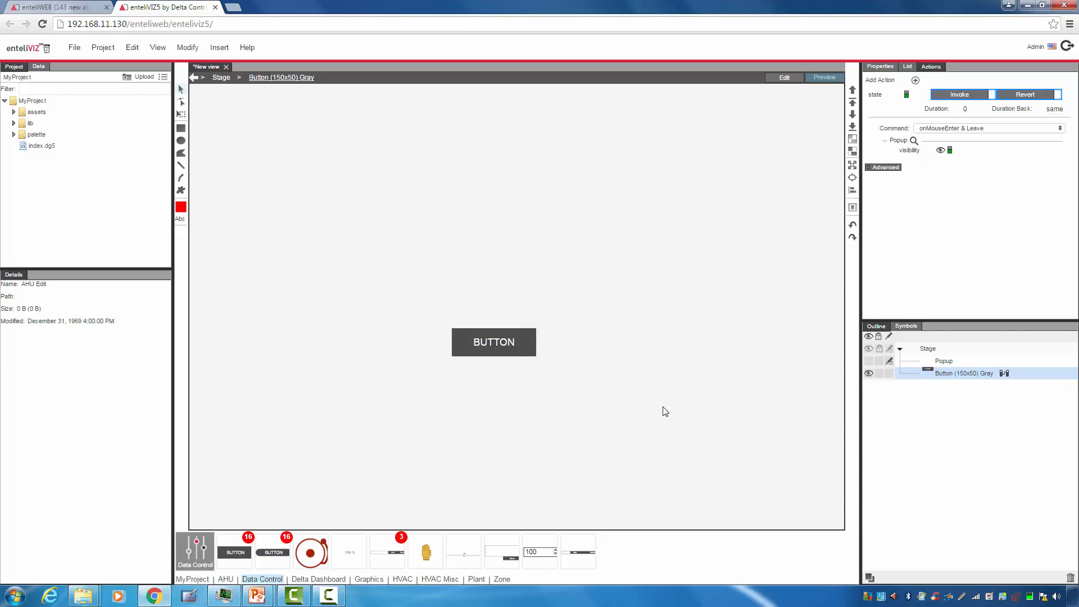
mouse_move(948, 114)
mouse_move(480, 340)
Step: Remove the recorded Popup visibility change from the button's state action, and switch the Popup group's visibility back on
mouse_move(1058, 153)
click(1058, 152)
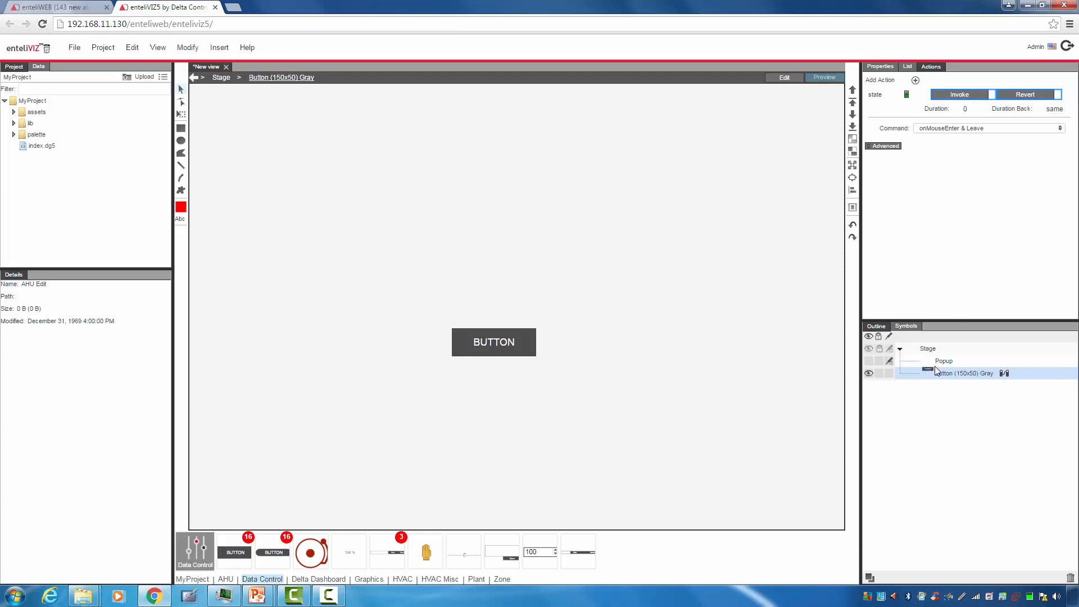
click(868, 362)
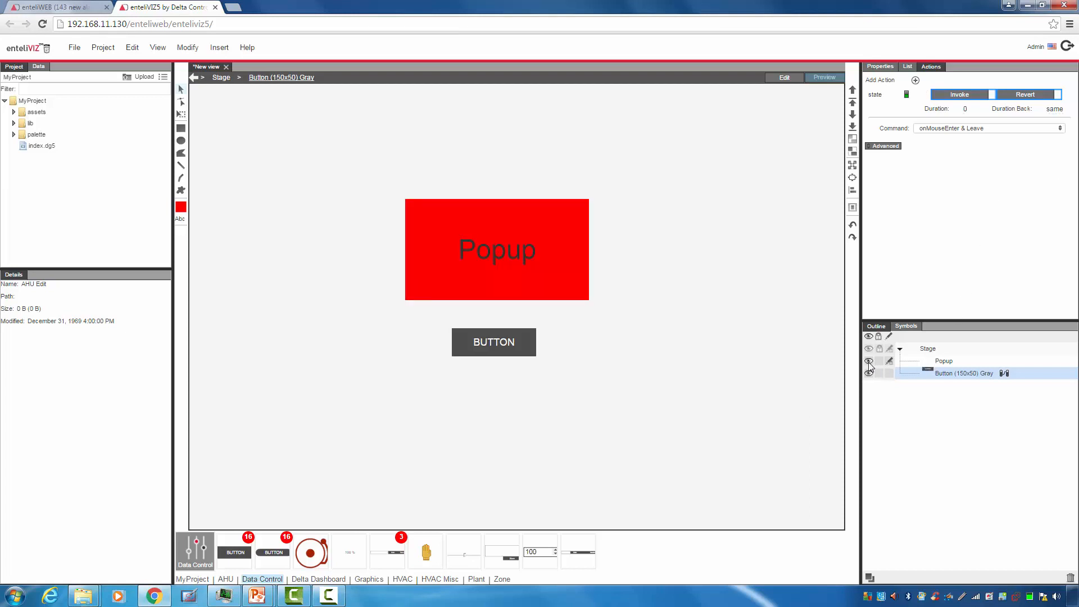
Step: Look up the Popup group's opacity property by searching for "opac" and set it to 0%
click(945, 360)
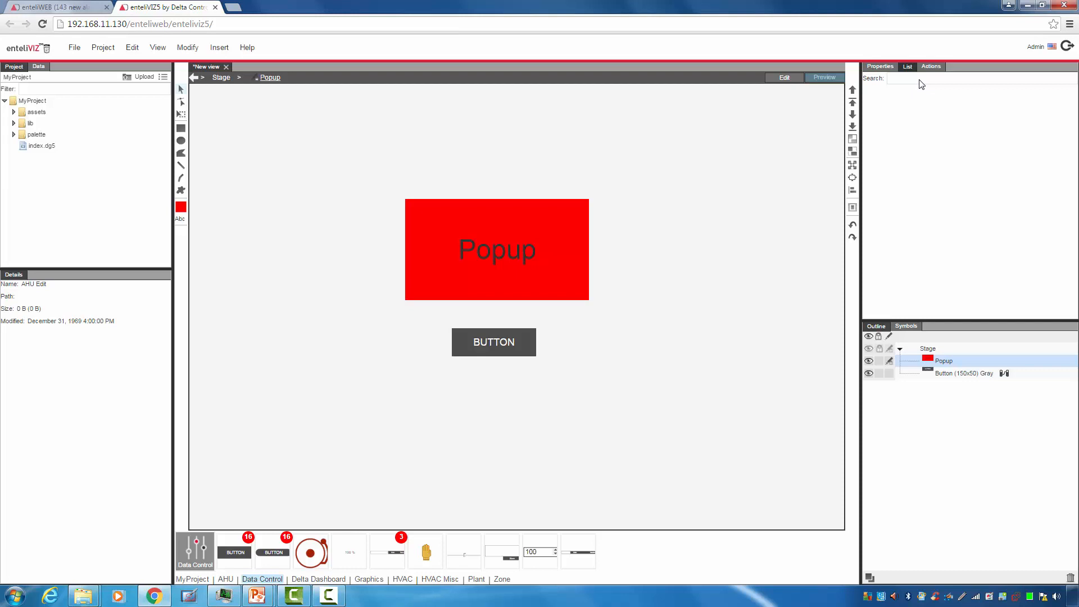
text(opac)
click(959, 92)
text(0)
key(Return)
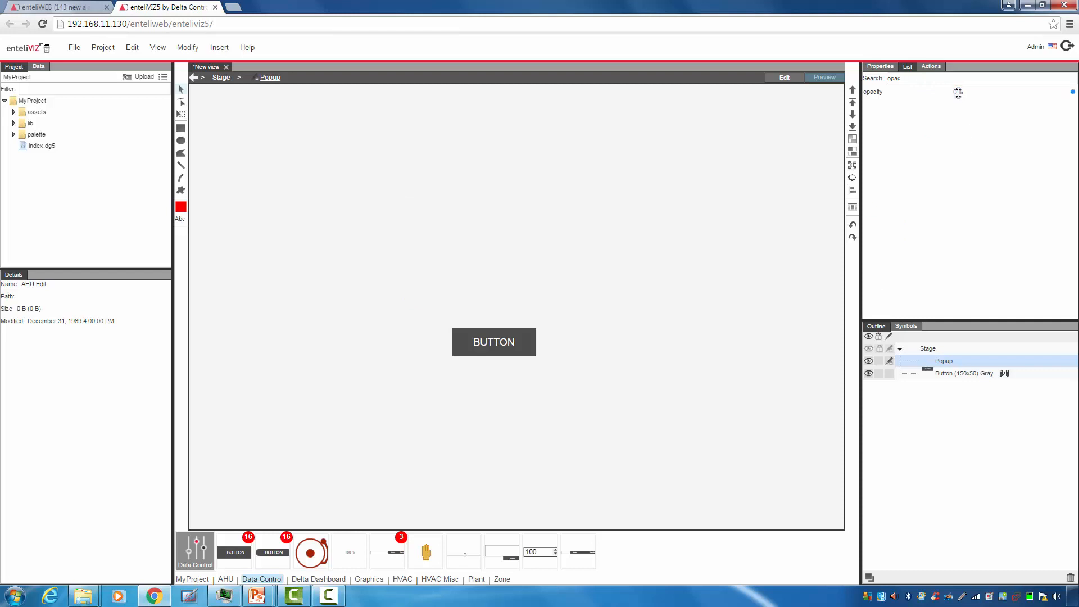
Step: Try out other opacity values on the Popup group, including 100%, and return it to 0%
mouse_move(958, 92)
mouse_down()
mouse_move(964, 46)
mouse_move(966, 94)
mouse_move(953, 45)
mouse_move(969, 110)
mouse_move(960, 50)
mouse_move(966, 102)
mouse_up()
click(962, 92)
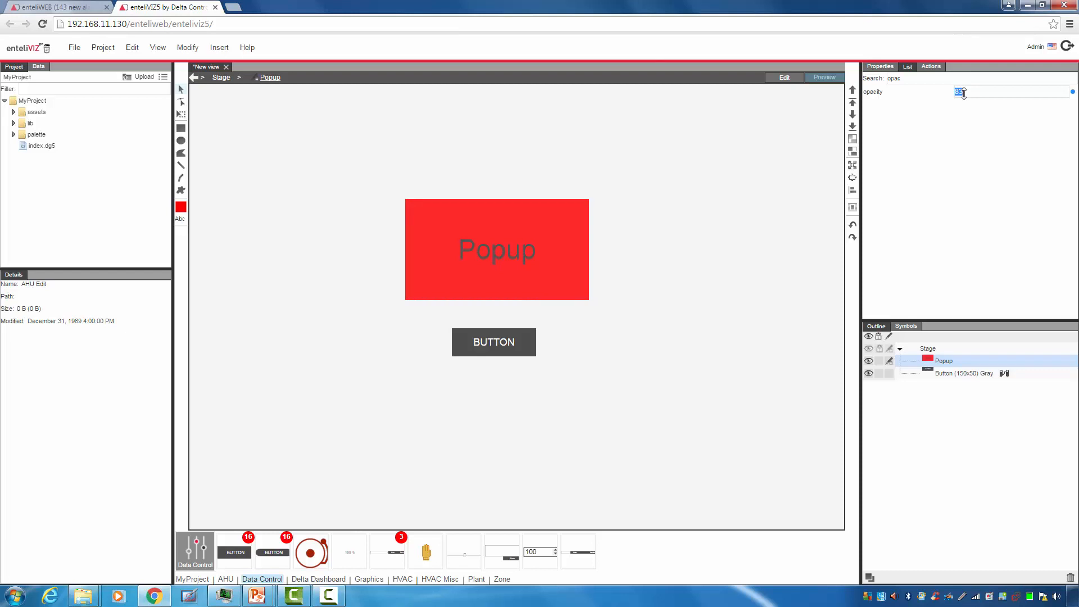
text(100)
key(Return)
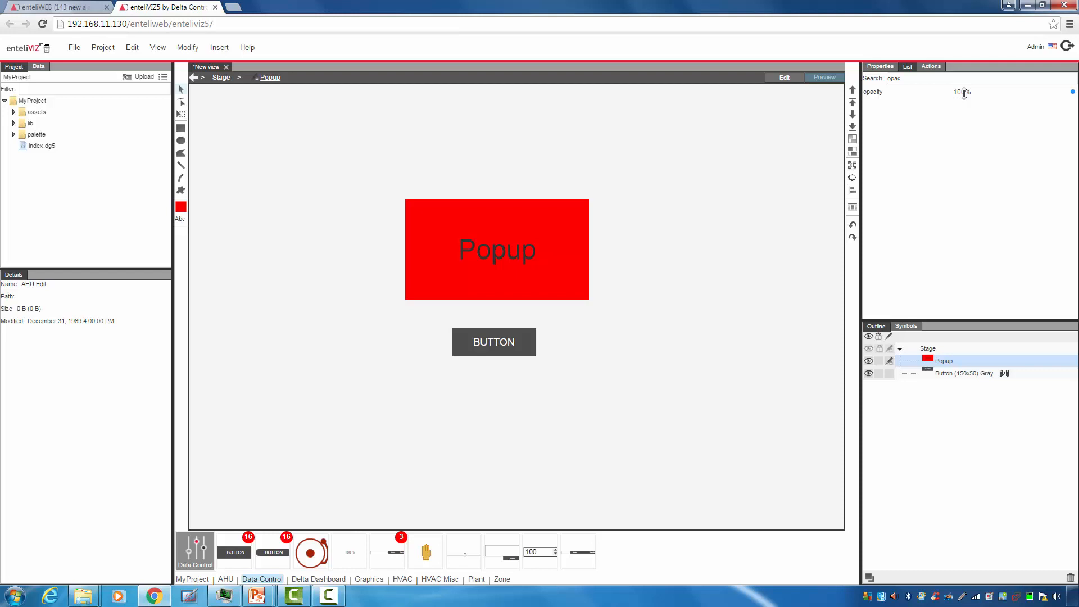
click(964, 92)
text(0)
key(Return)
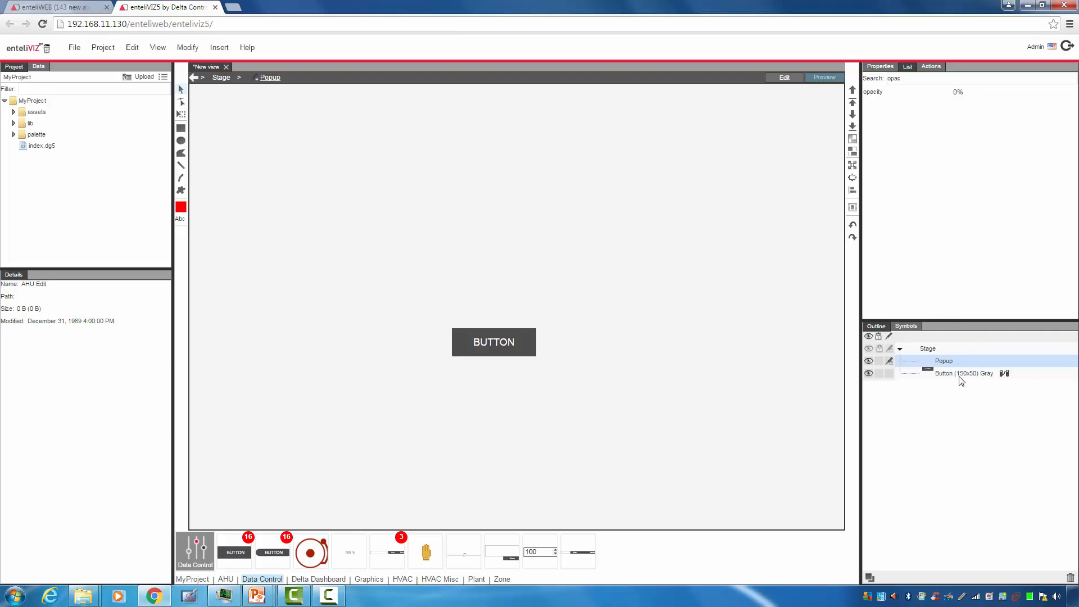
Step: Record the gray button's Invoke state with the Popup group's opacity set to 100%, and accept the recording
click(783, 79)
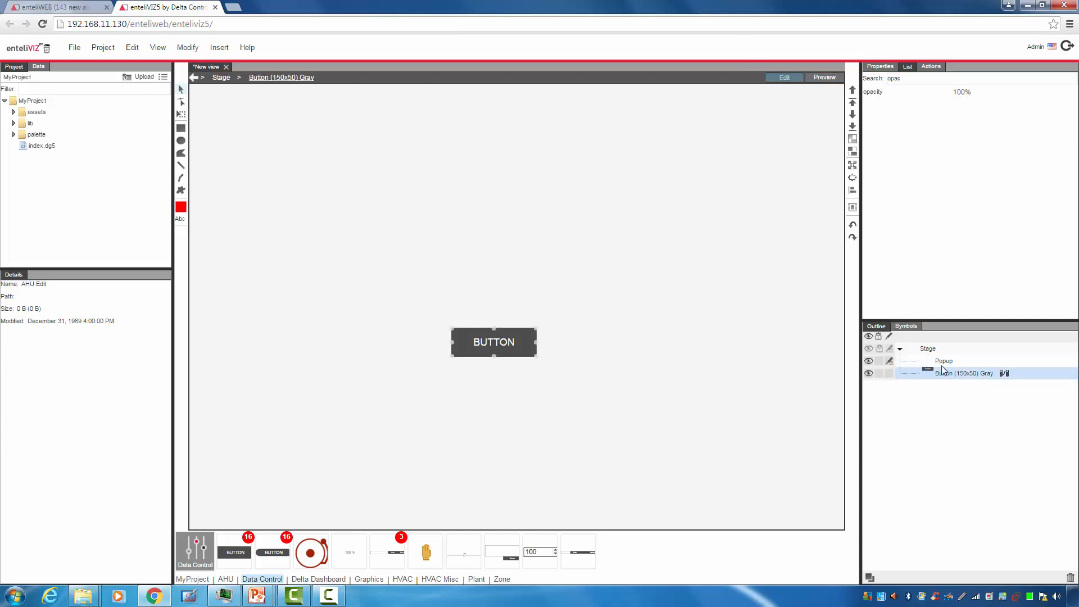
click(931, 67)
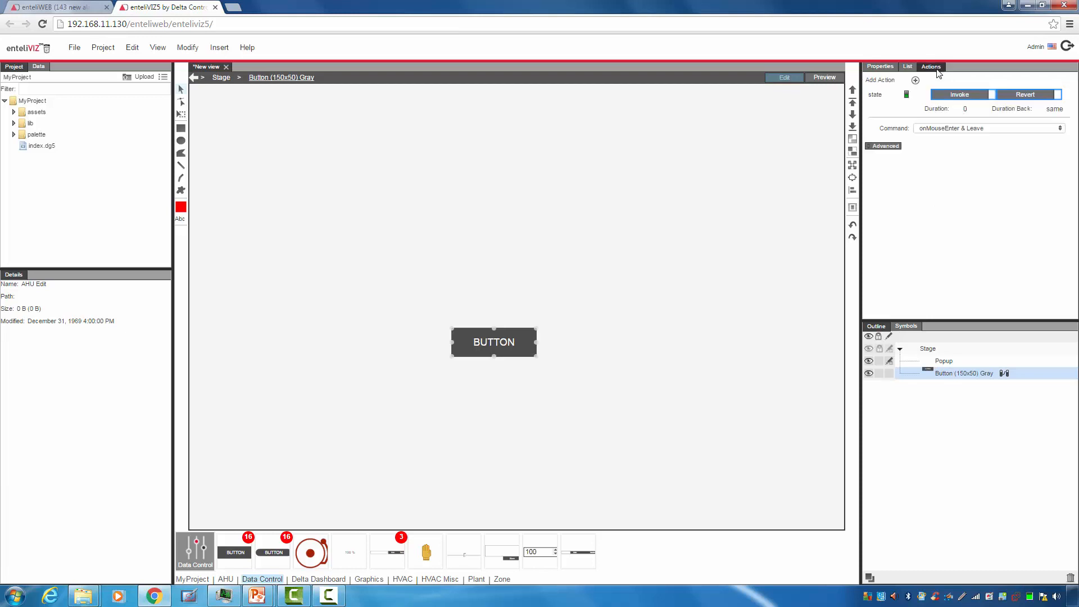
click(924, 95)
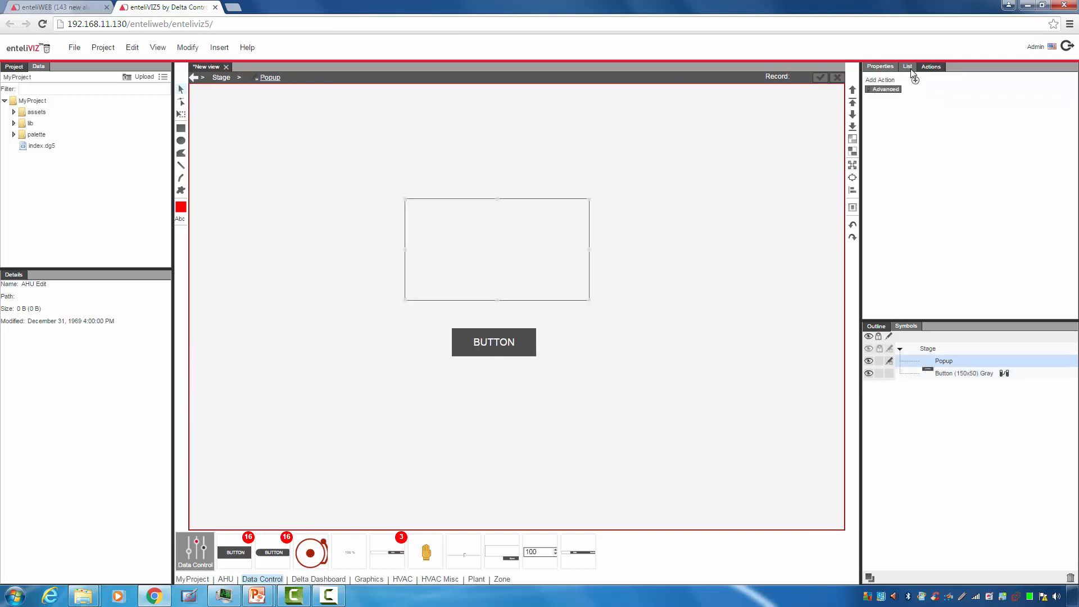
click(908, 66)
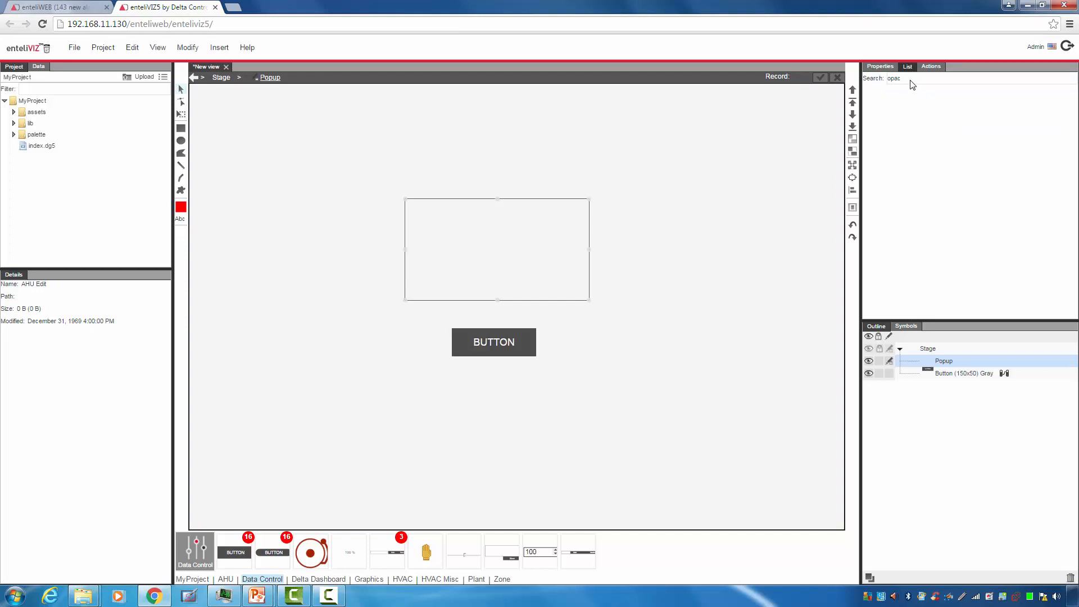
click(910, 81)
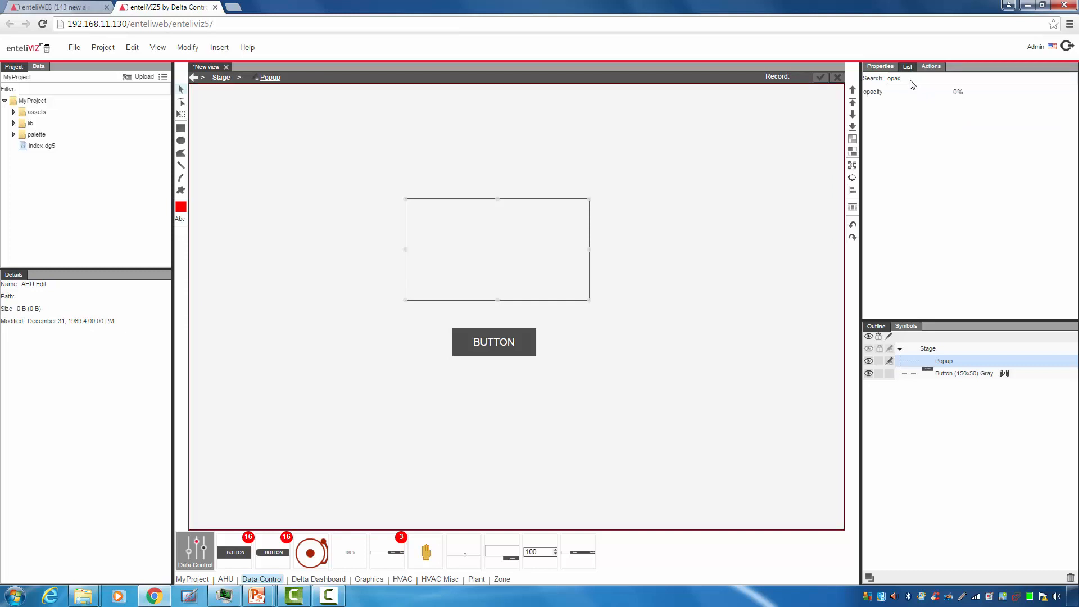
click(957, 91)
text(100)
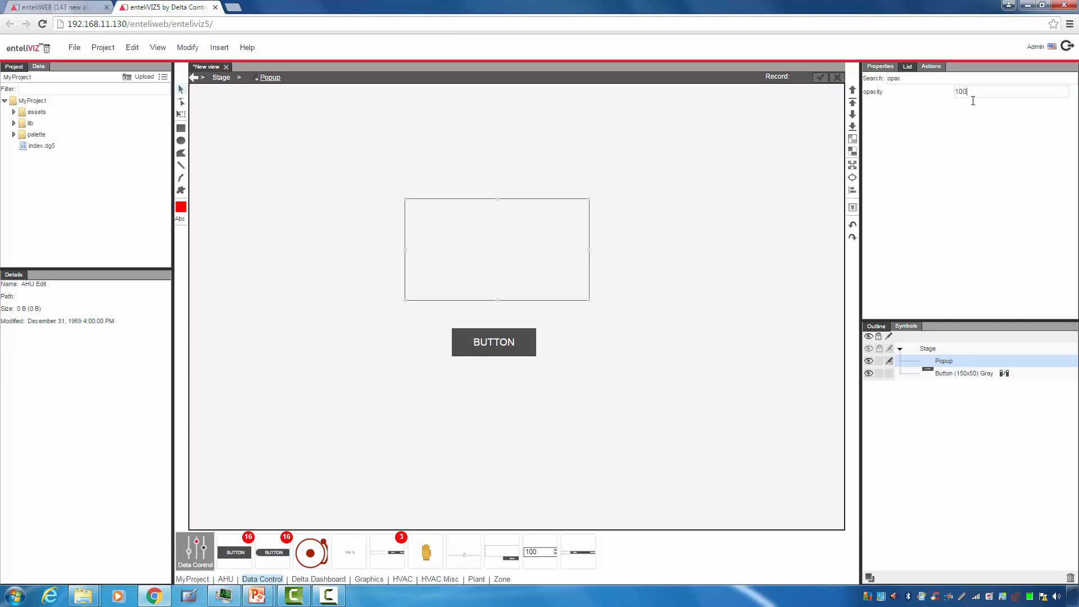
key(Return)
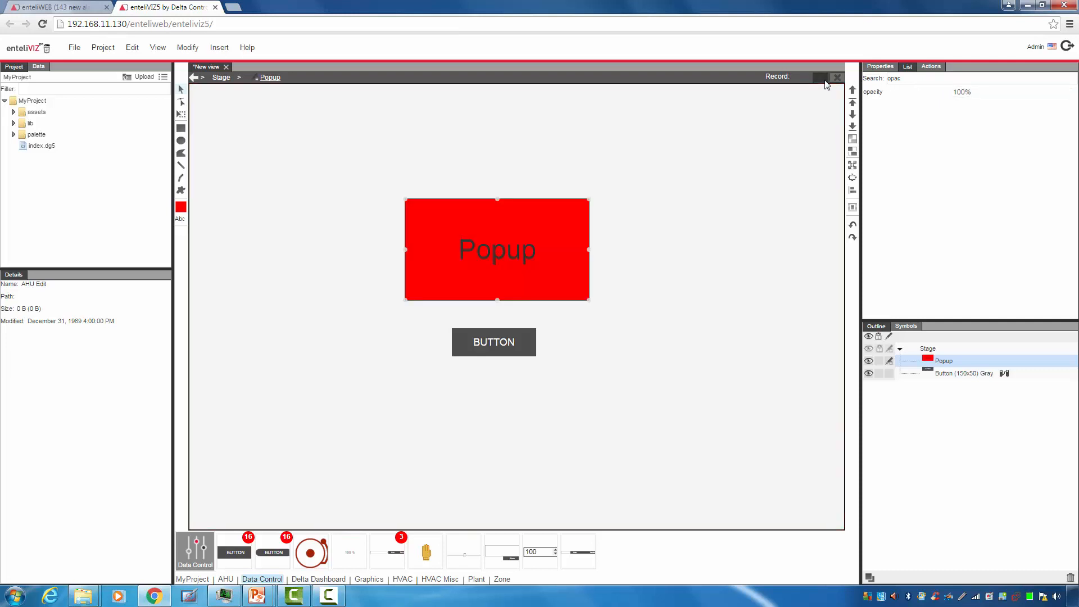
click(822, 79)
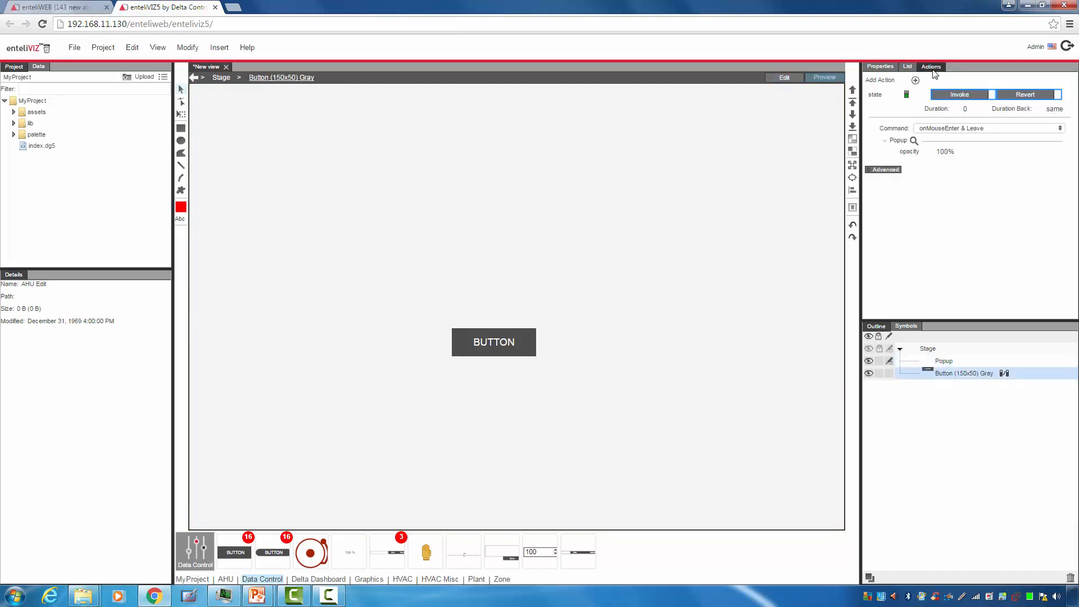
Step: Return to editing the view and set the duration of the button's state action to 0.5
click(797, 80)
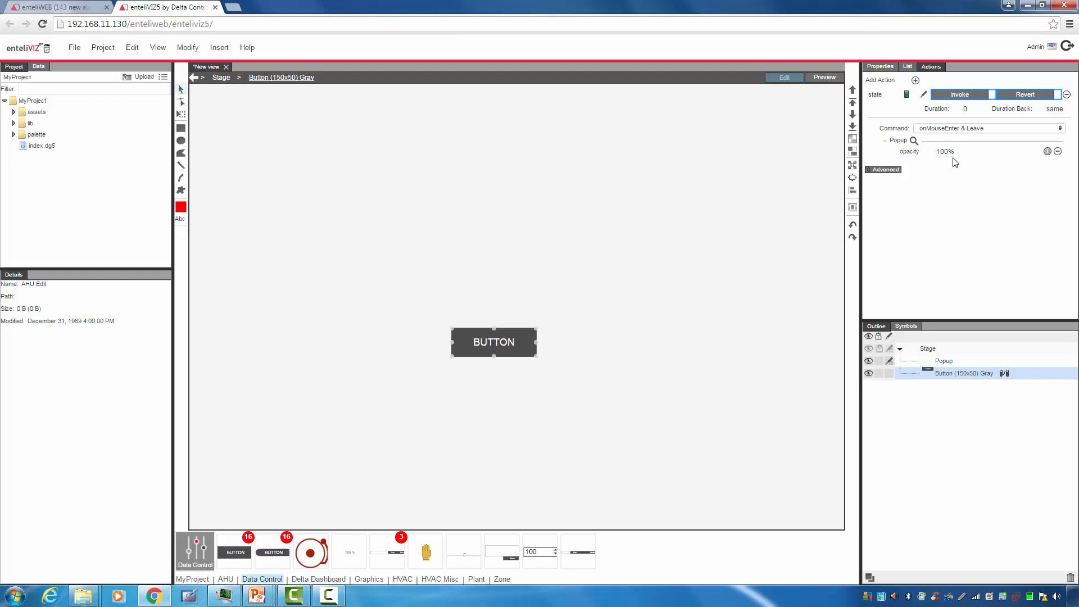
click(964, 109)
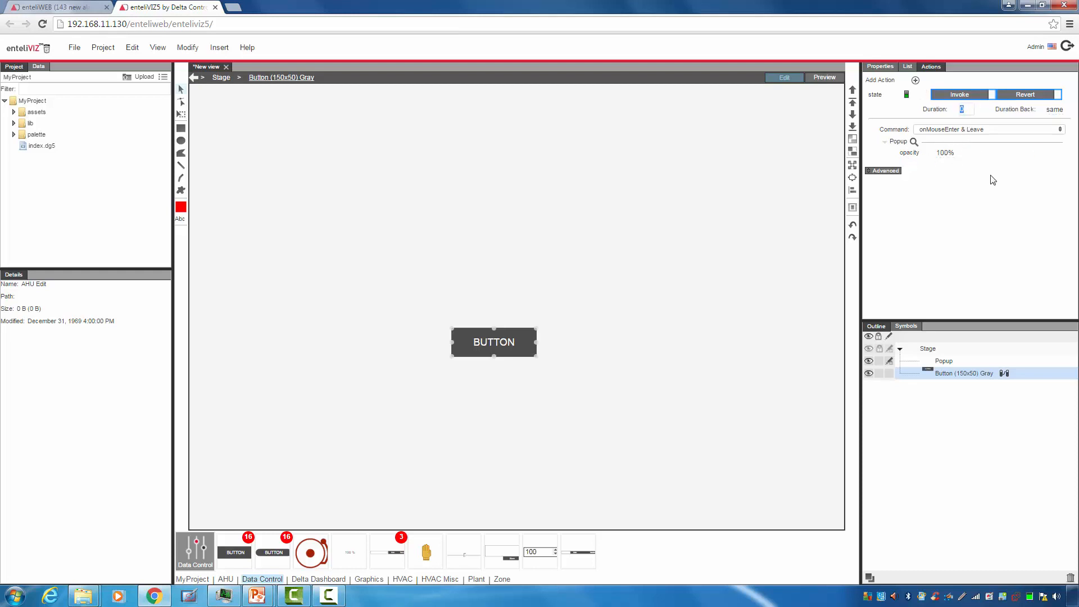
text(.5)
key(Return)
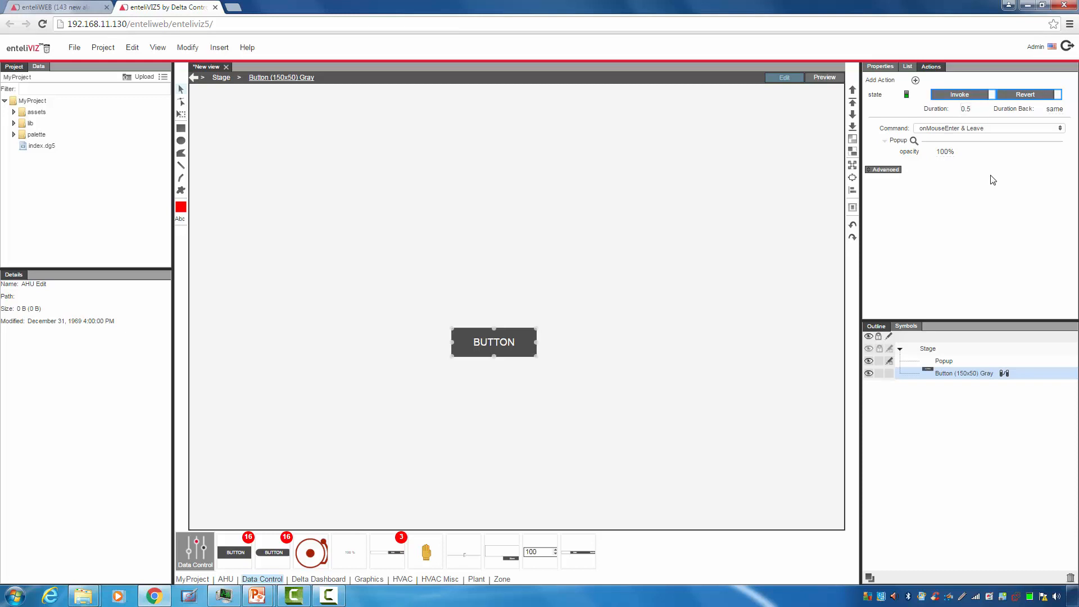
Step: Preview the view and test the Popup group's fade by moving onto and off the button
click(824, 78)
mouse_move(527, 339)
mouse_move(957, 158)
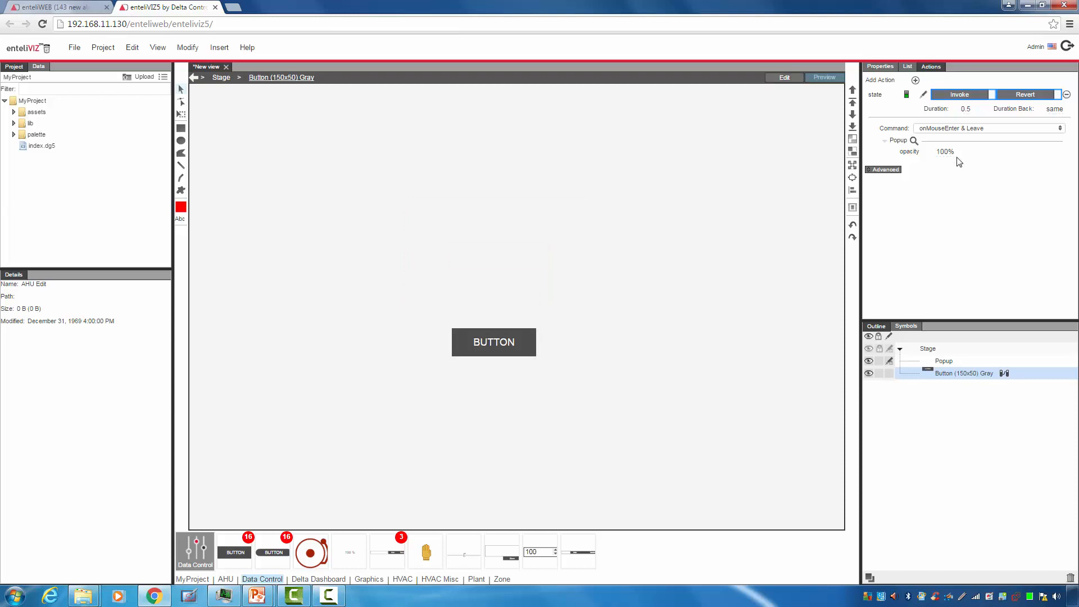
Step: Add a bright green Popup fill to the button's Invoke state recording, accept it, and preview the view
click(925, 97)
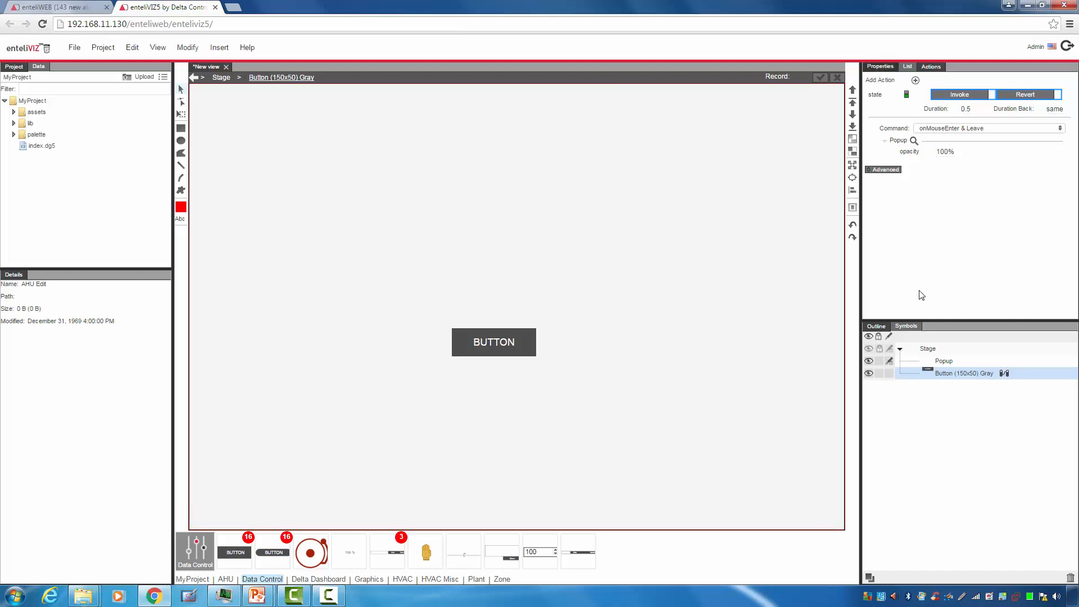
click(943, 362)
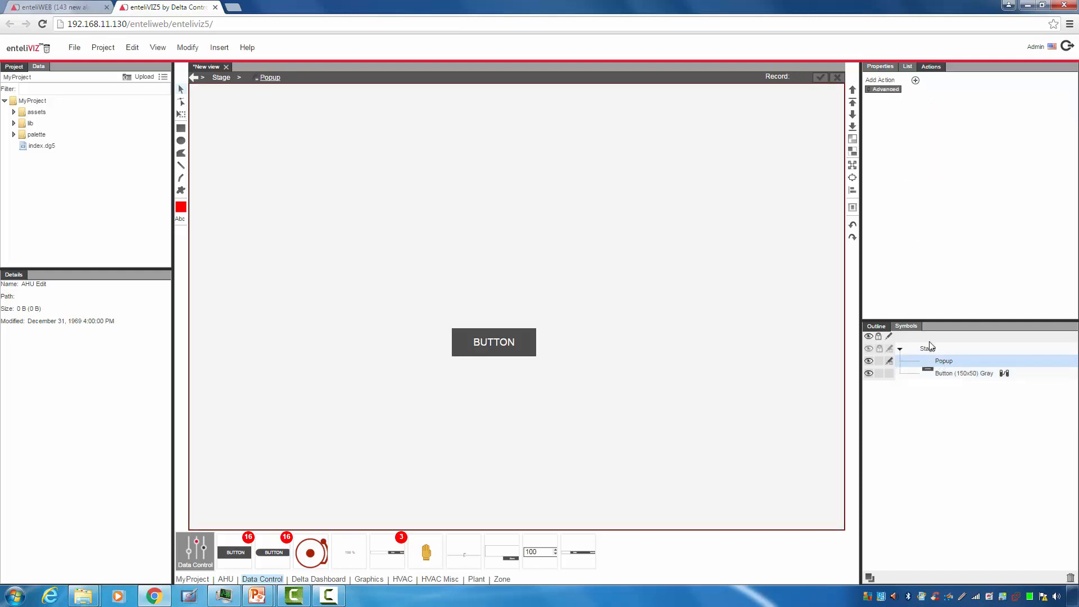
click(876, 69)
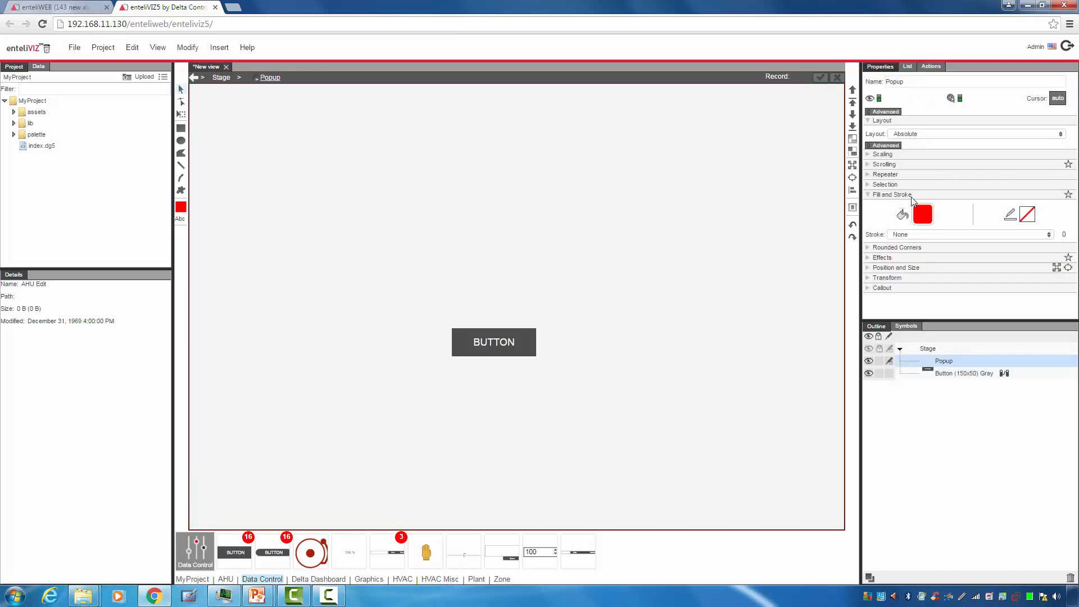
click(923, 216)
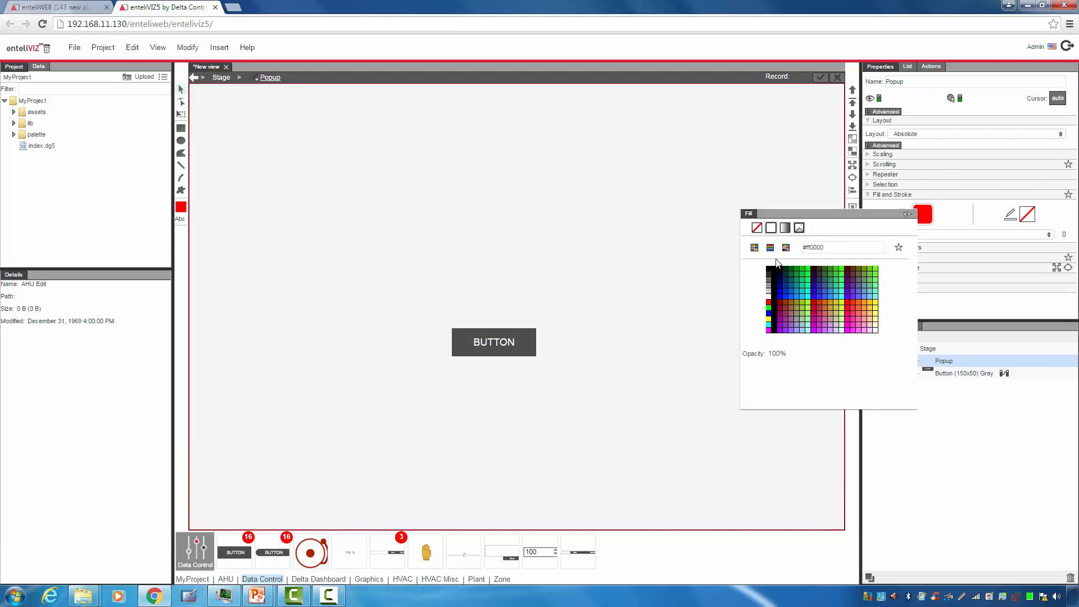
click(807, 269)
click(820, 77)
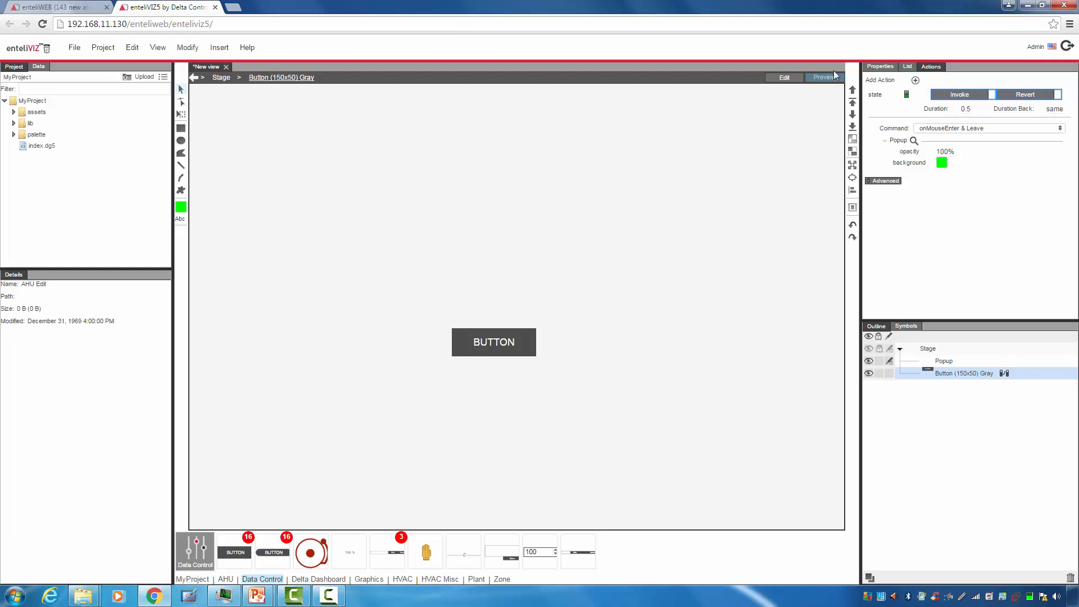
click(819, 84)
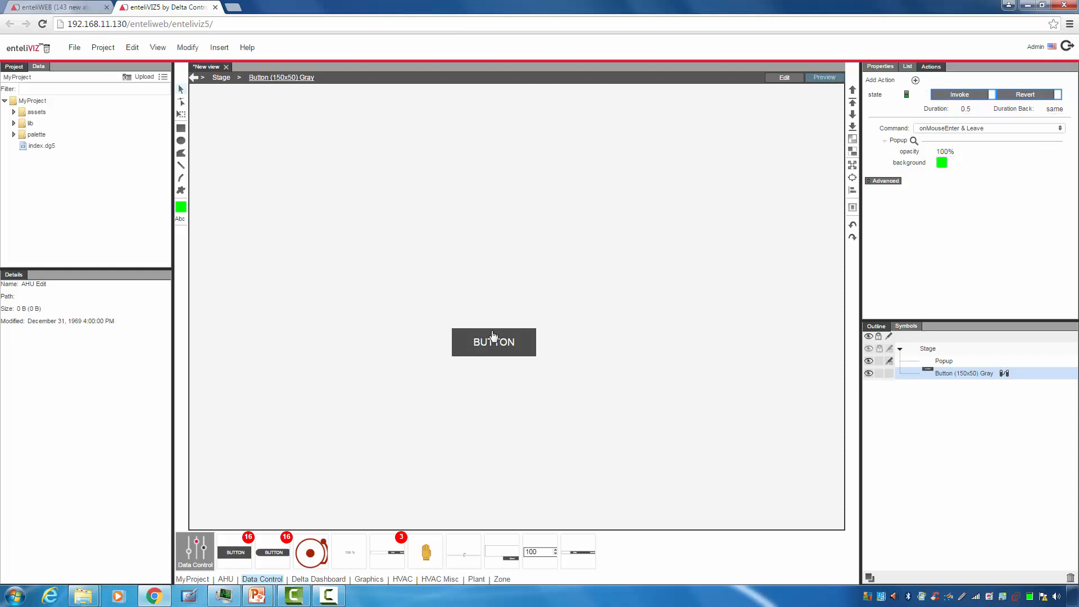